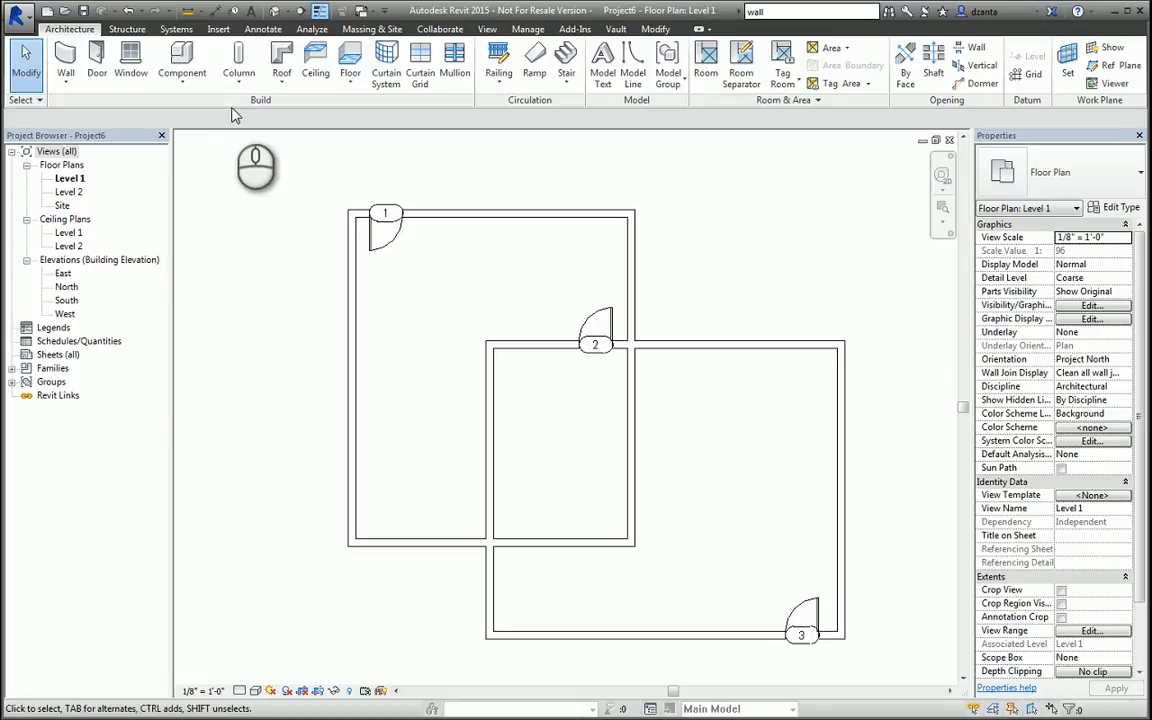
# Load the Sofa-Corbu family from the Furniture > Seating library folder and choose its Sofa type for component placement
pyautogui.click(182, 90)
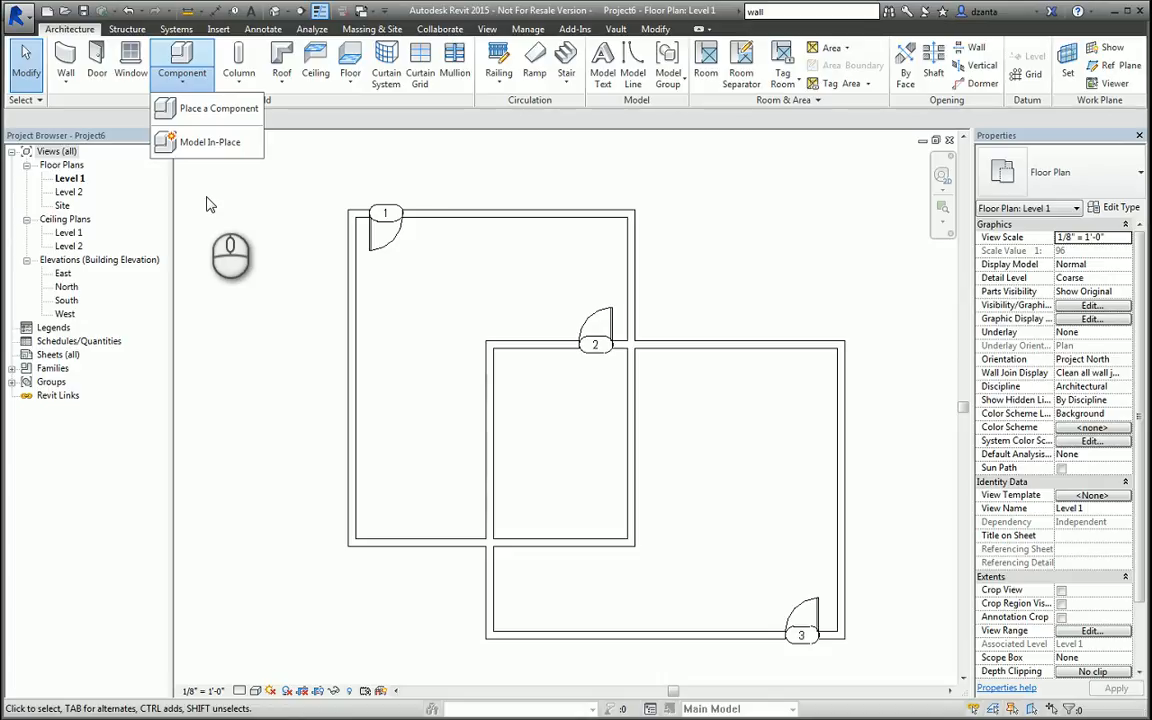
pyautogui.click(205, 109)
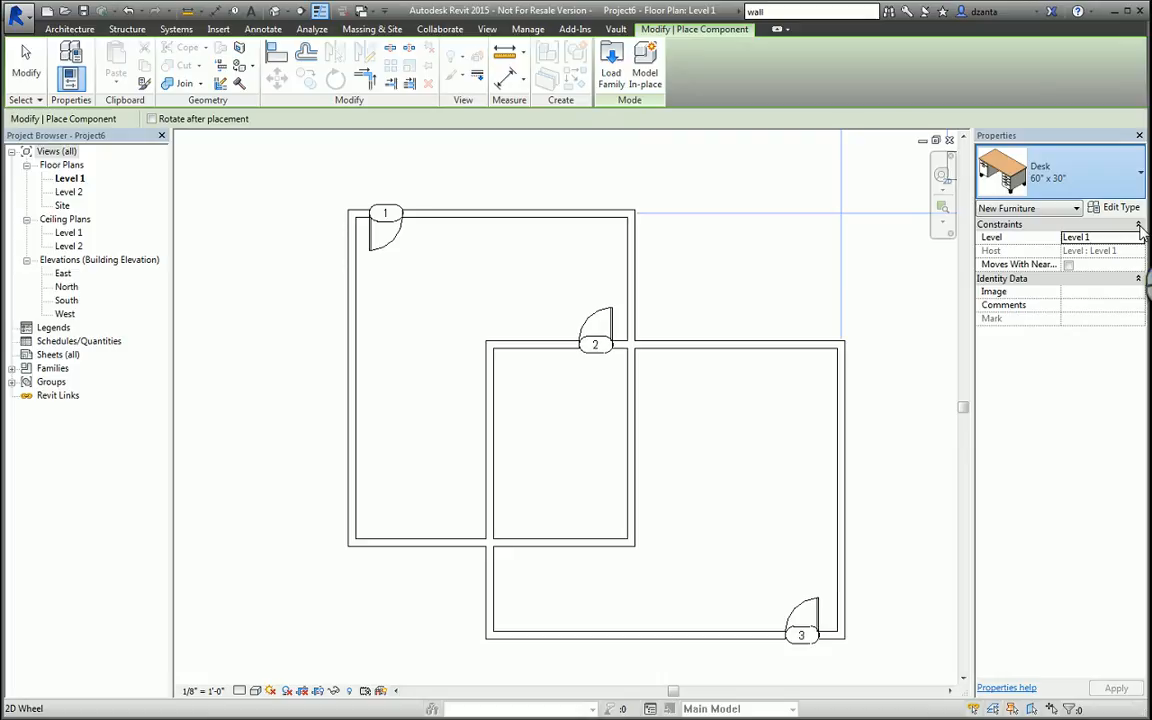
pyautogui.click(612, 78)
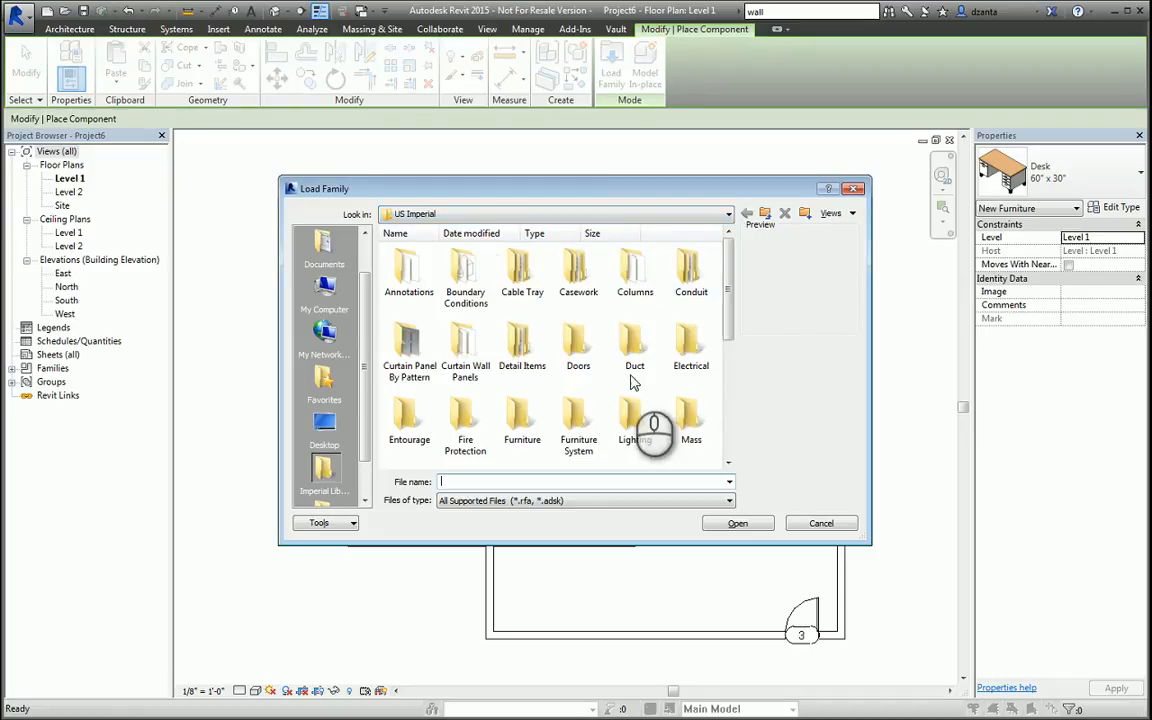
pyautogui.doubleClick(528, 438)
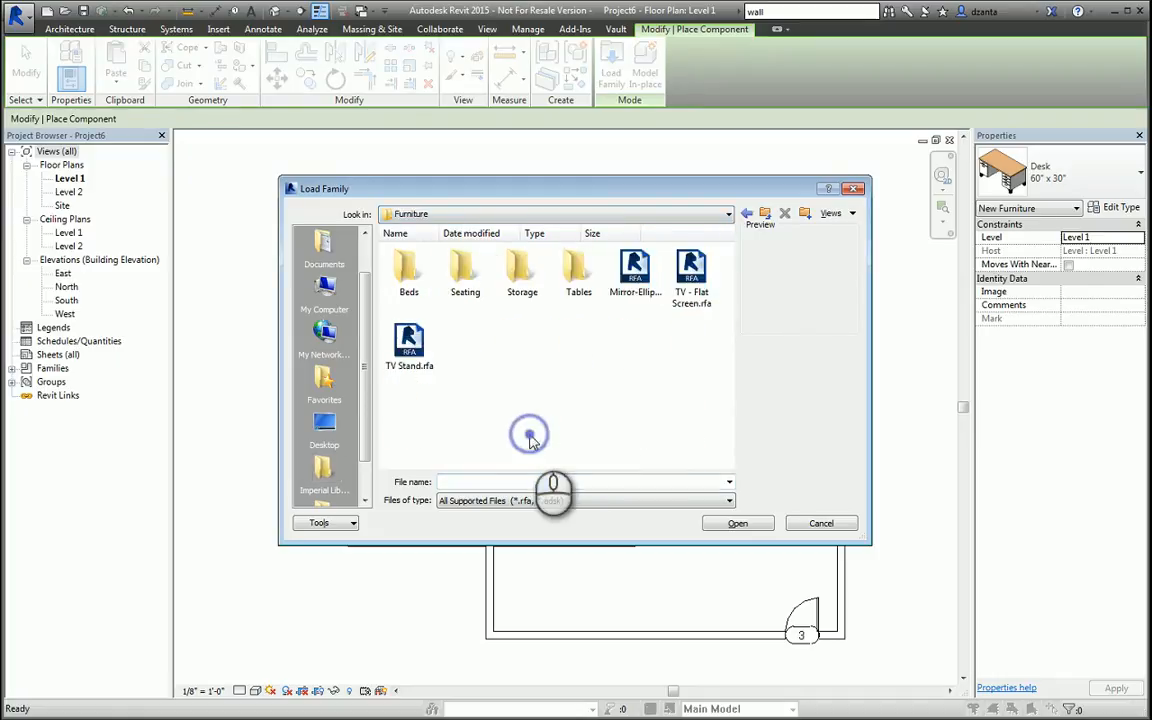
pyautogui.doubleClick(466, 285)
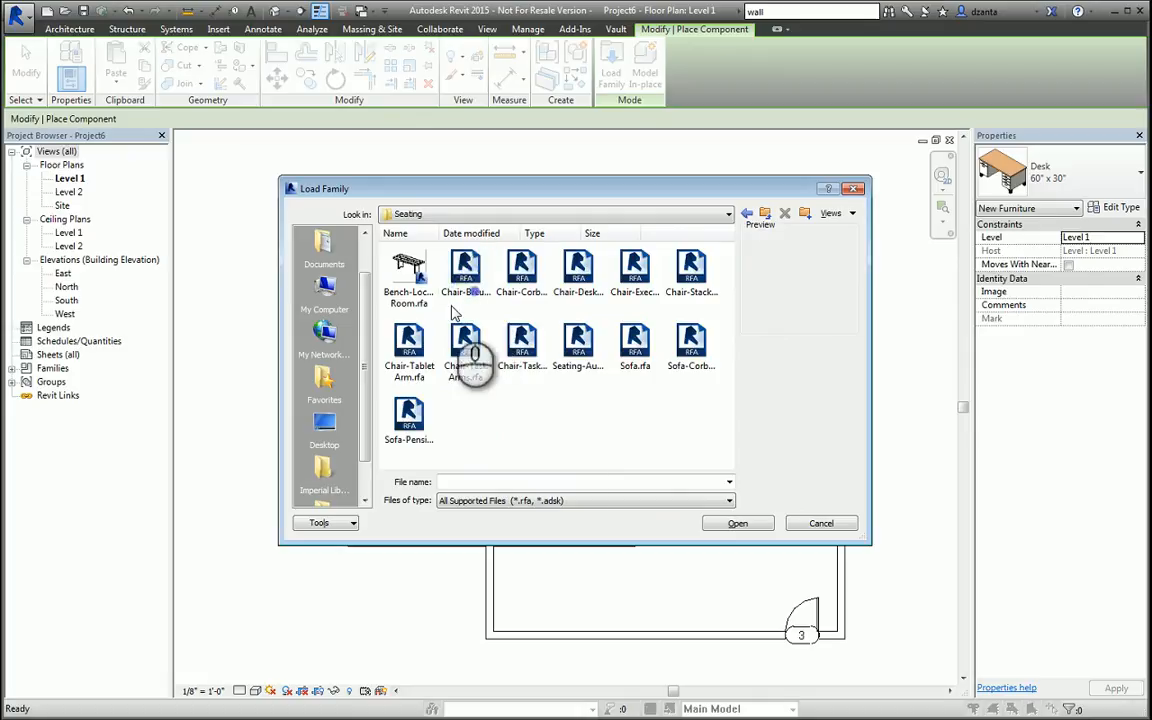
pyautogui.click(692, 360)
pyautogui.click(724, 529)
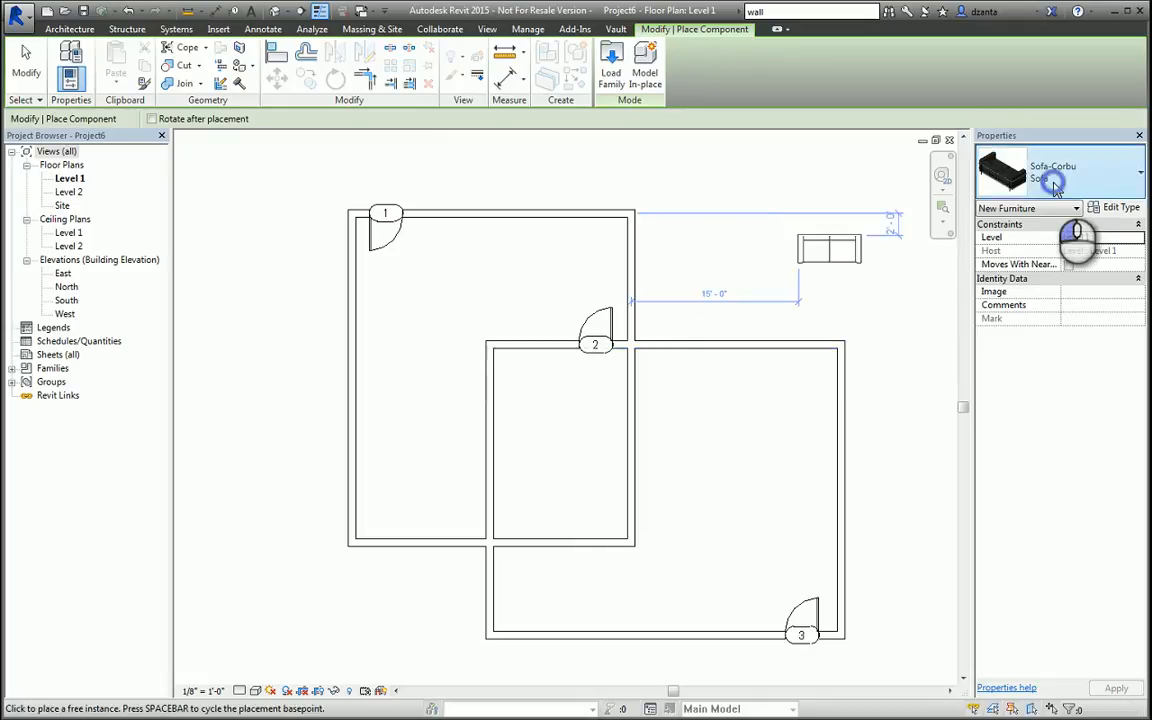
pyautogui.click(1016, 438)
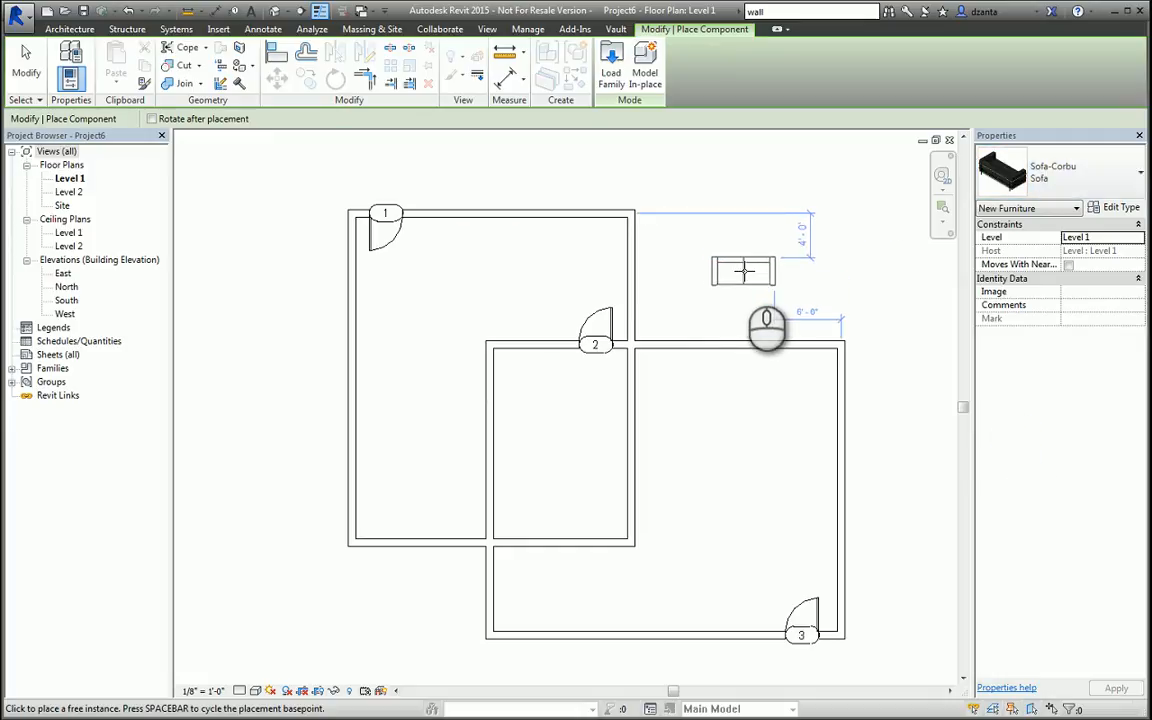
# Cycle the sofa's rotation and place it horizontally near door 1, about 5'-6" below the room's upper wall
pyautogui.press('space')
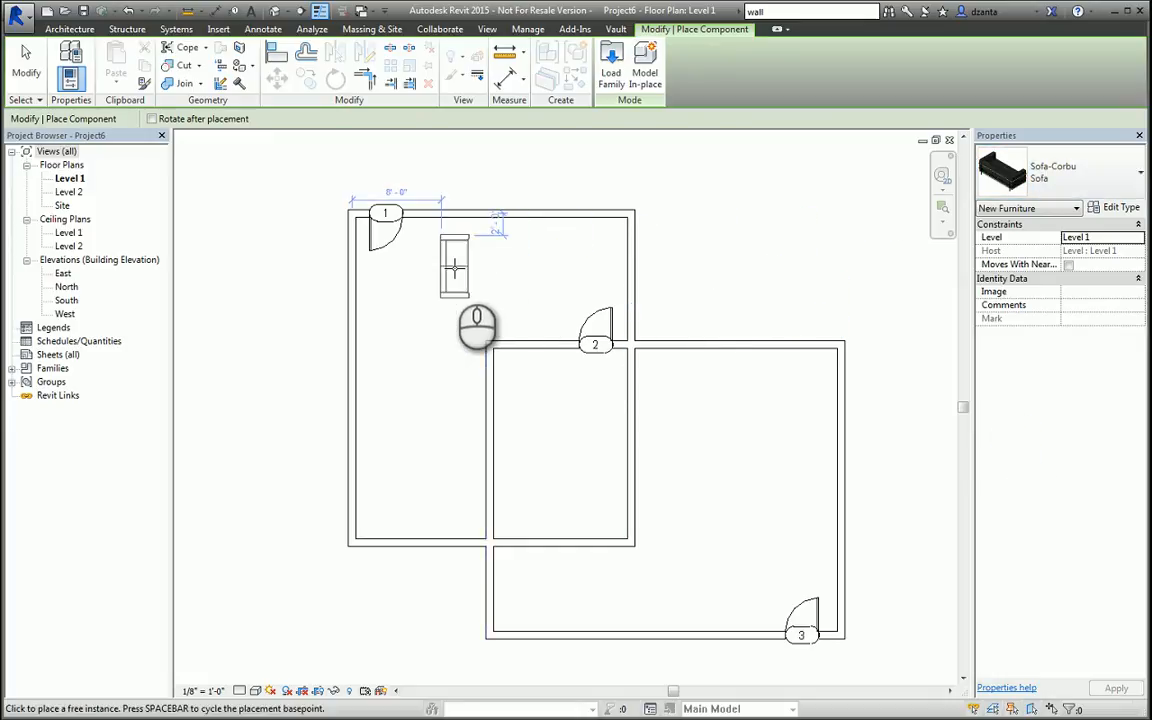
pyautogui.press('space')
pyautogui.press('space')
pyautogui.press('space')
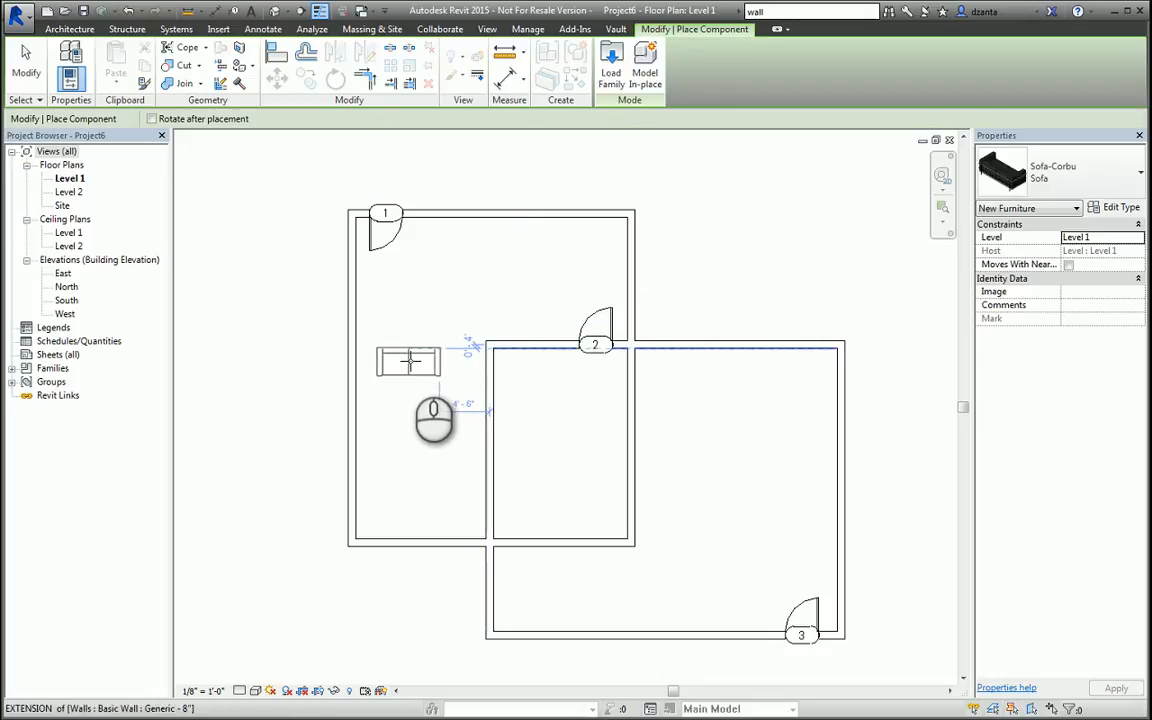
pyautogui.click(428, 290)
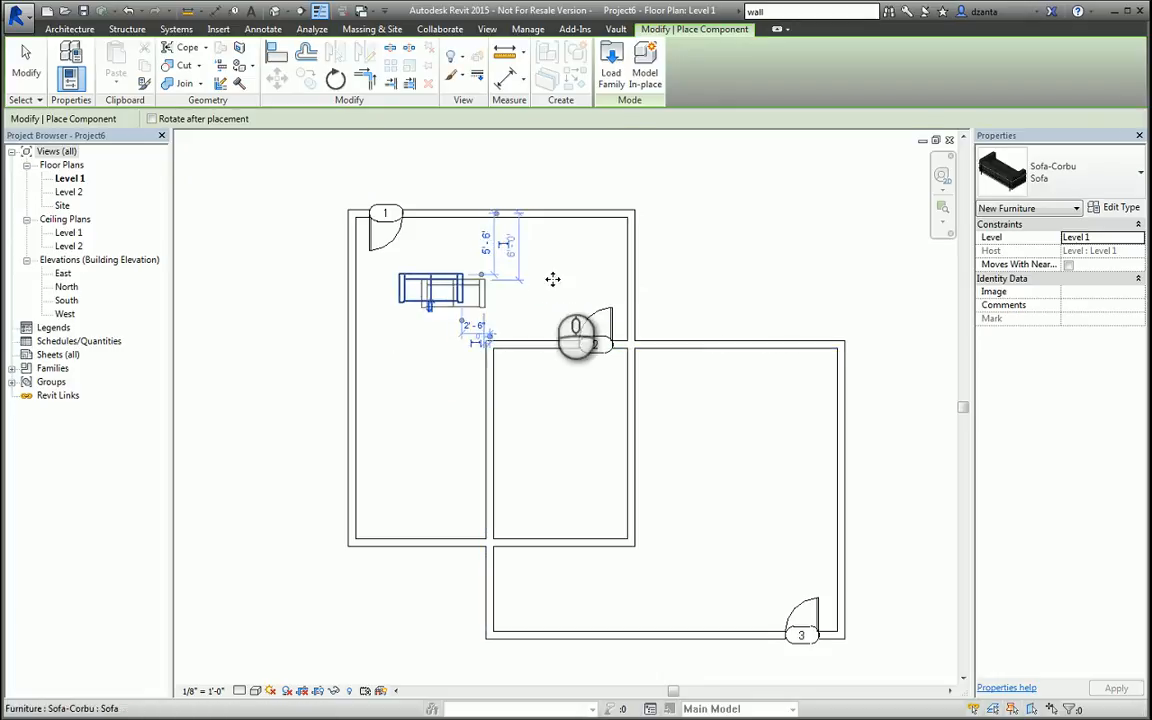
pyautogui.press('Escape')
pyautogui.press('Escape')
# Draw a matching Generic - 8" wall, about 11'-4" long at 45°, from inside the upper room to its top wall
pyautogui.click(631, 238)
pyautogui.press('c')
pyautogui.press('s')
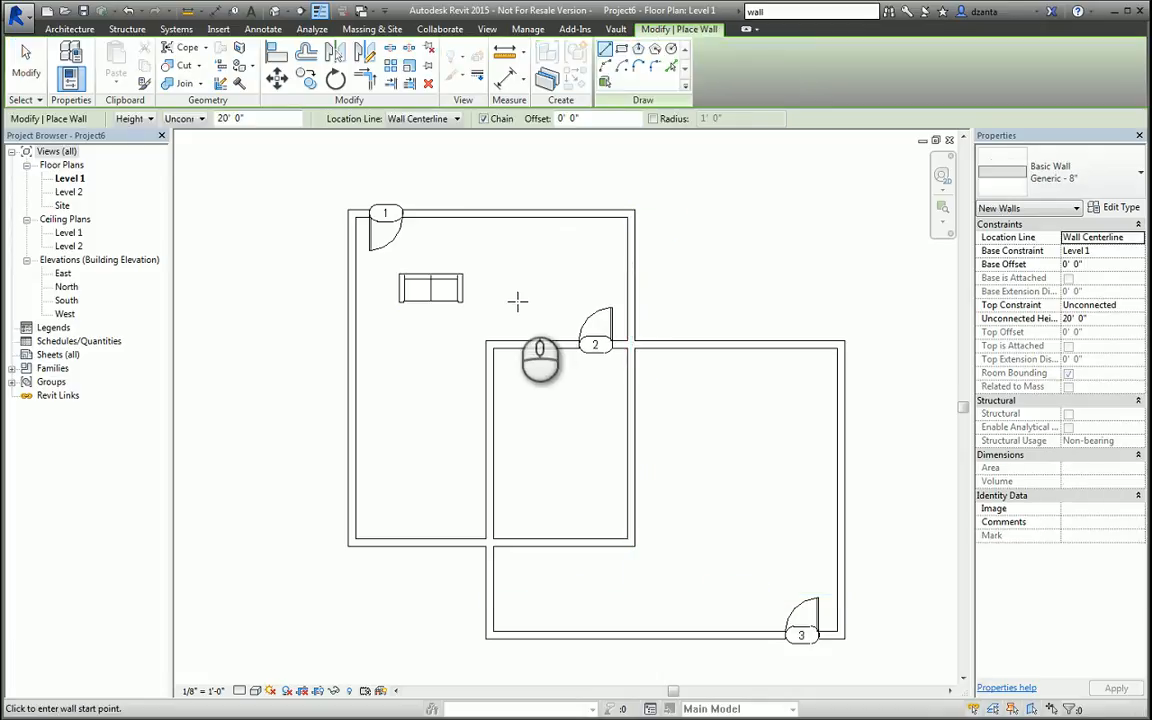
pyautogui.click(514, 301)
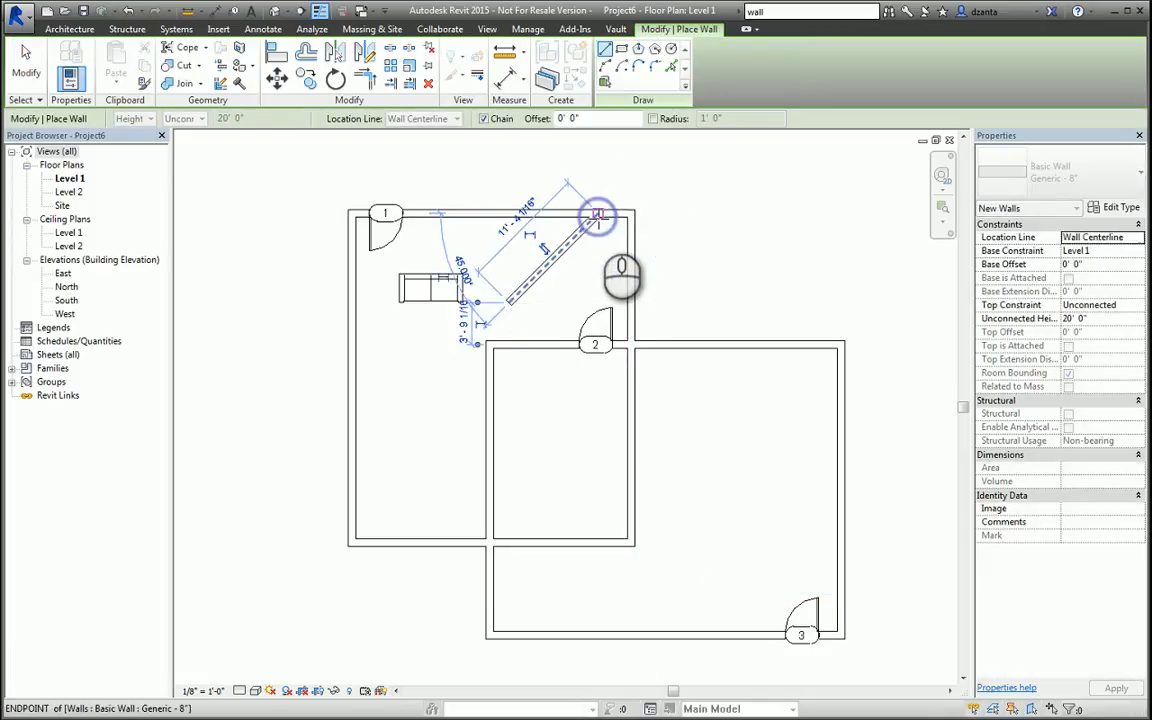
pyautogui.click(598, 218)
pyautogui.press('Escape')
pyautogui.press('Escape')
# Create a similar Sofa-Corbu sofa, rotate it to match the diagonal wall and place it against that wall's lower side
pyautogui.click(462, 284)
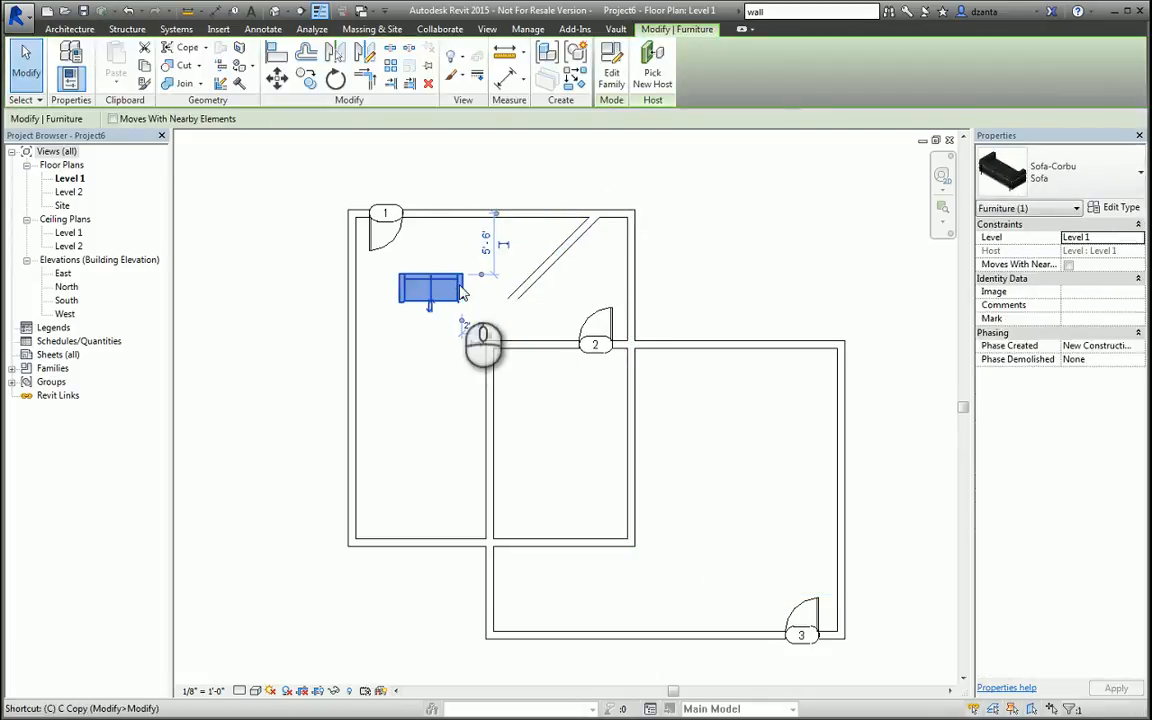
pyautogui.press('c')
pyautogui.press('s')
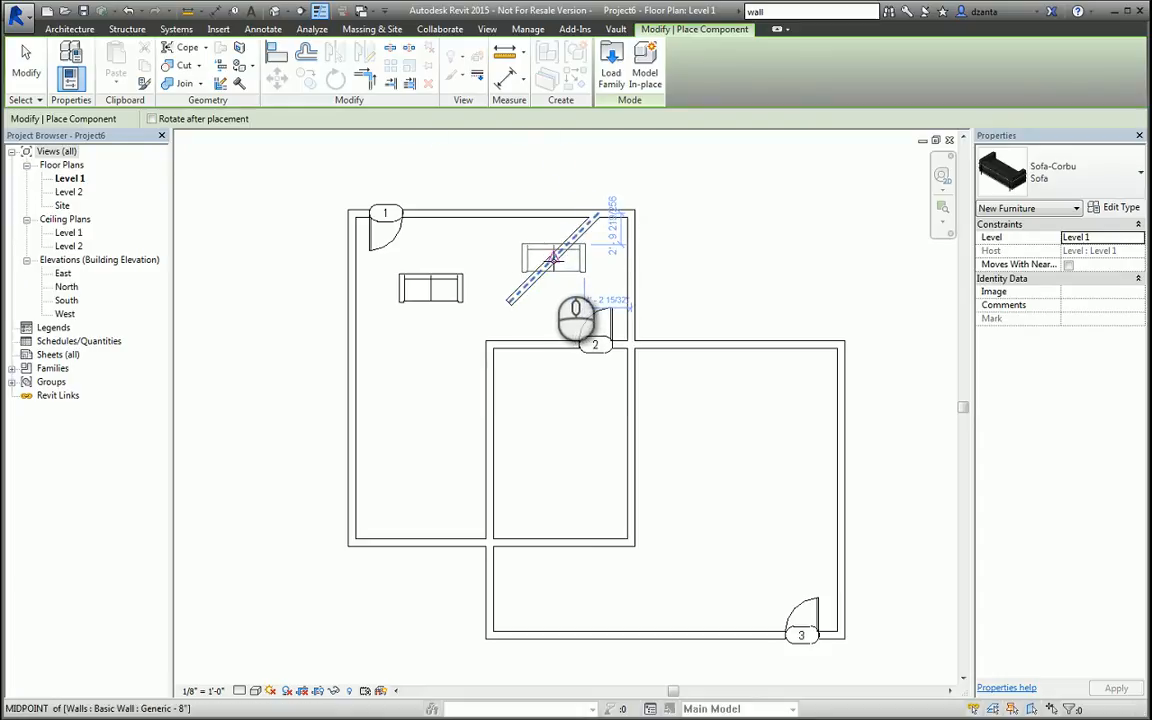
pyautogui.press('space')
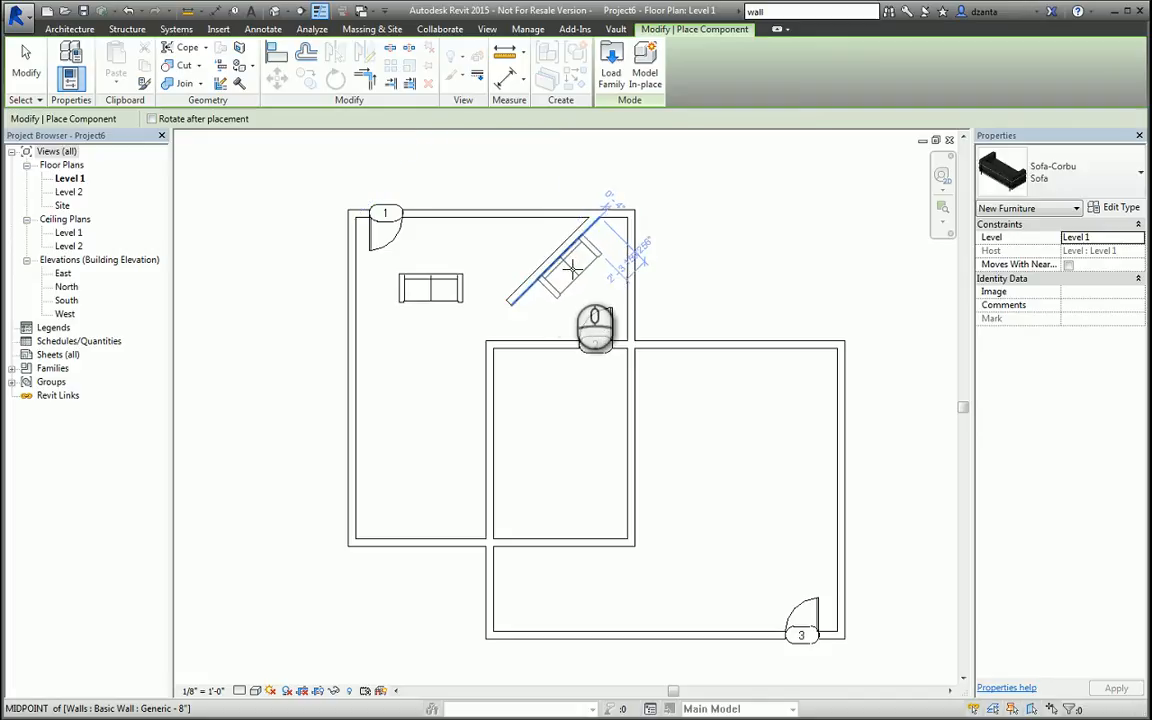
pyautogui.click(572, 268)
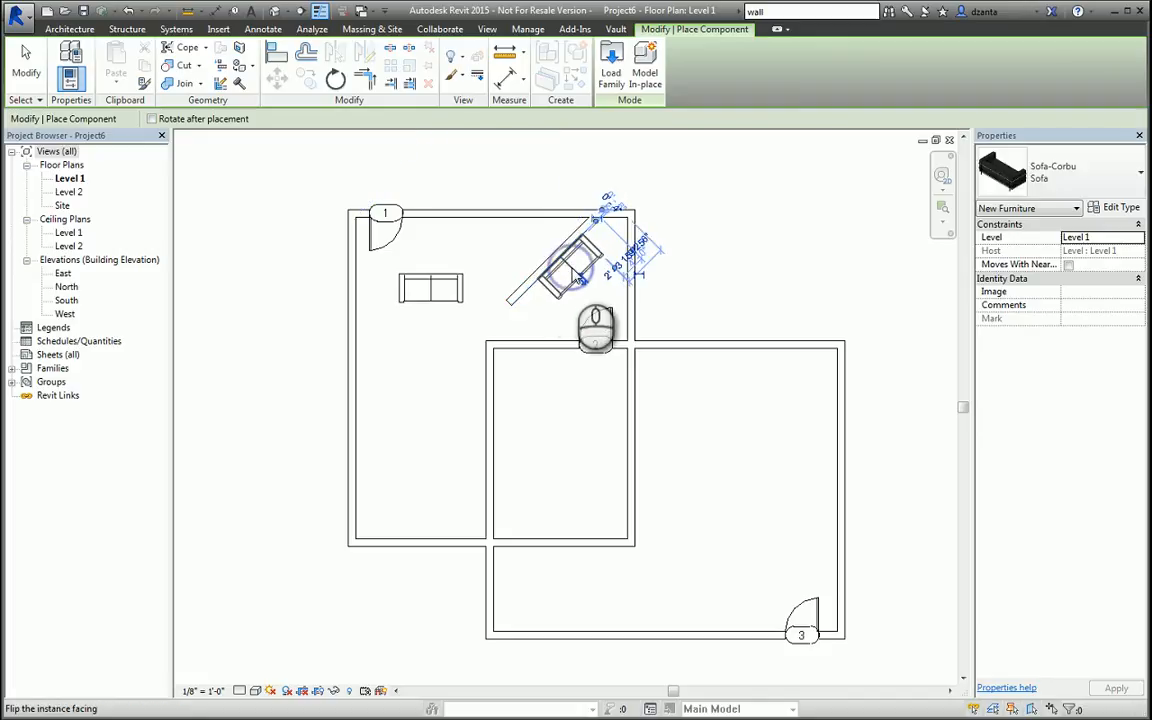
pyautogui.press('Escape')
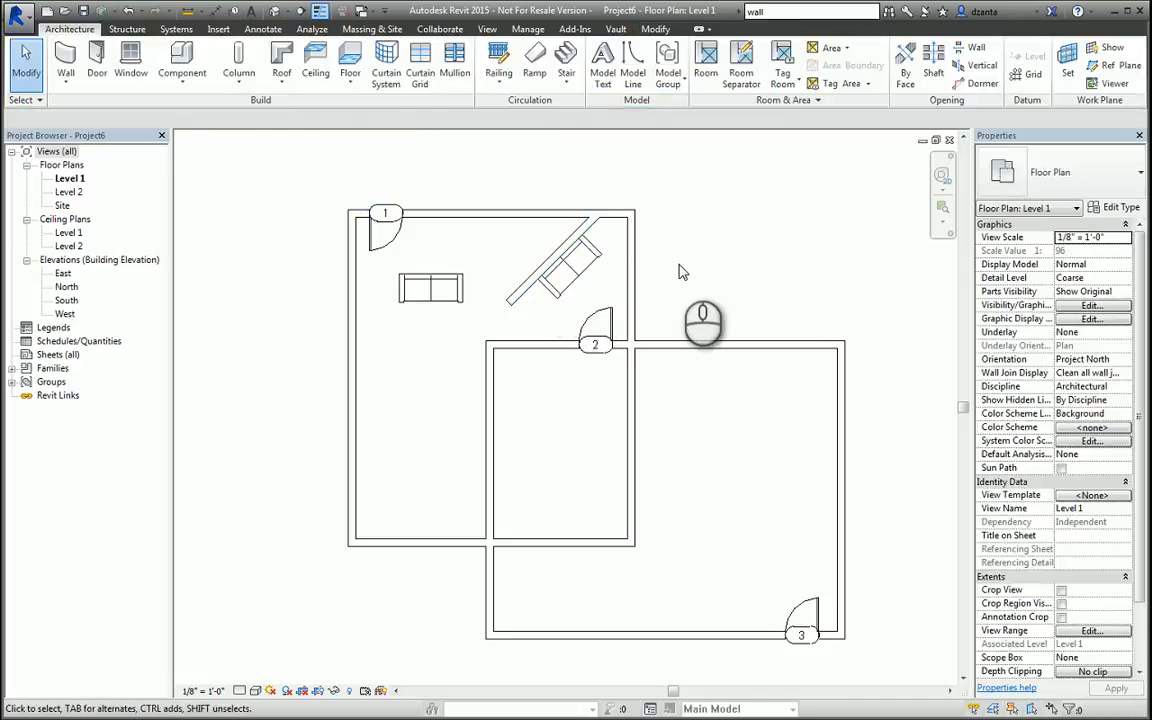
# Duplicate the type of the horizontal sofa near door 1 as Sofa 2
pyautogui.click(460, 292)
pyautogui.click(1100, 207)
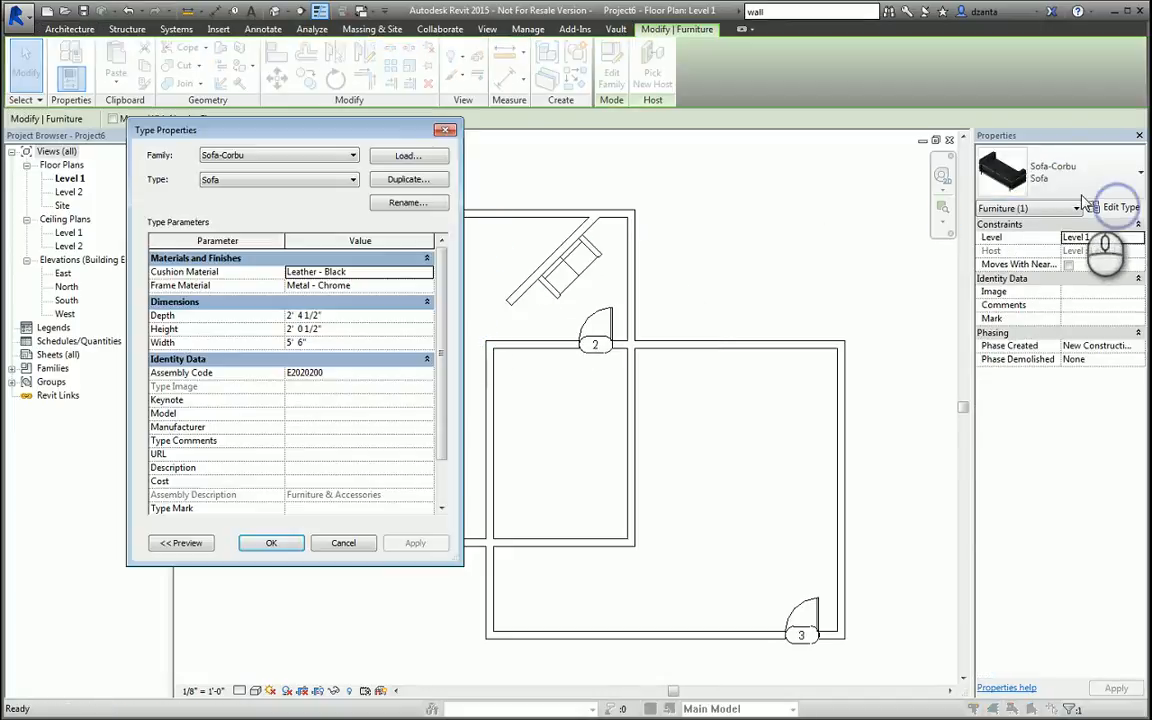
pyautogui.click(408, 179)
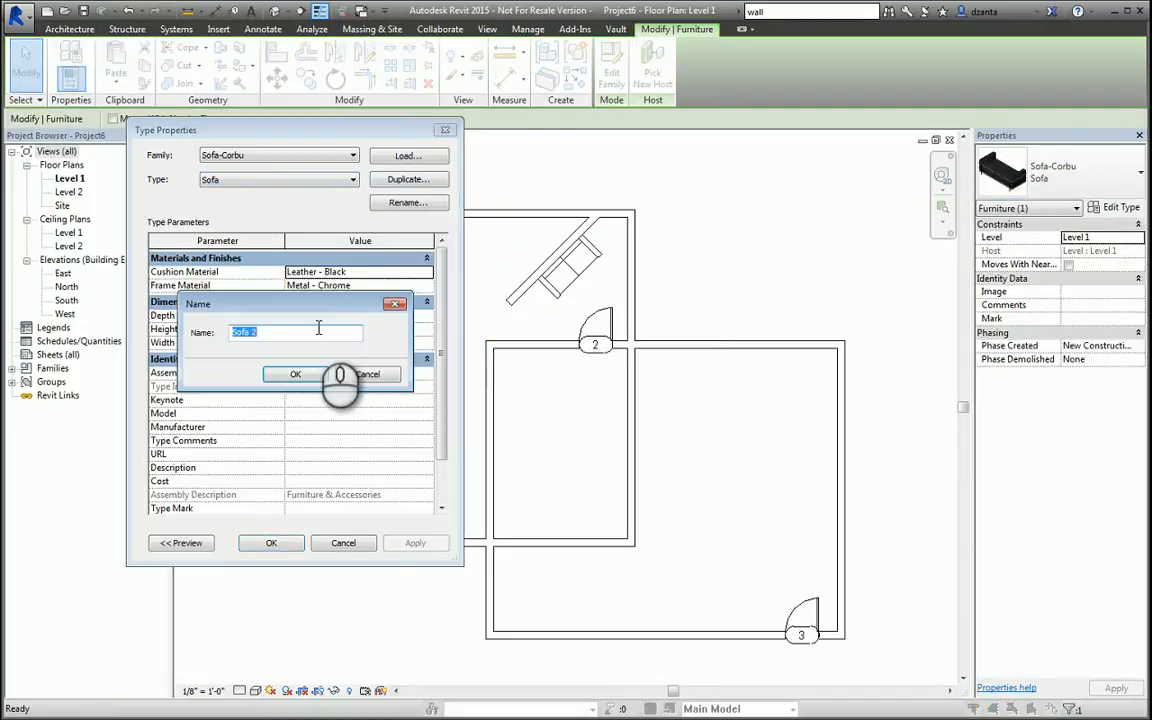
pyautogui.click(295, 374)
# Set the Sofa 2 type's width to 8' and apply it to the horizontal sofa
pyautogui.click(340, 343)
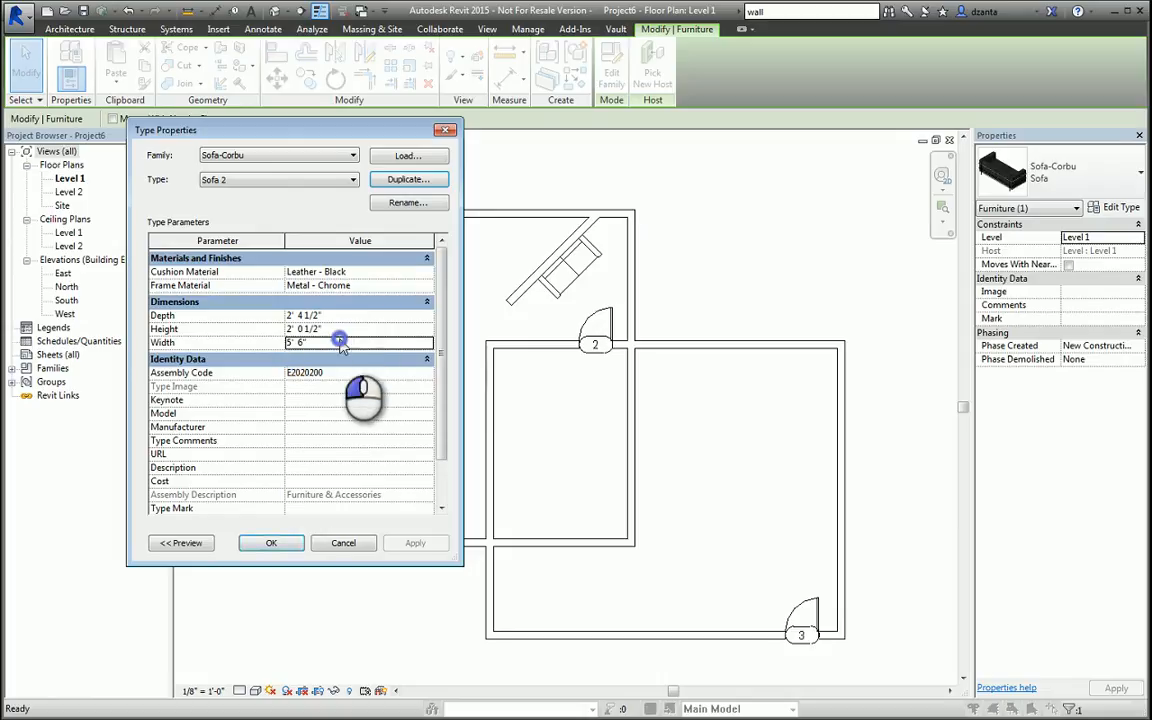
pyautogui.doubleClick(340, 343)
pyautogui.write('8')
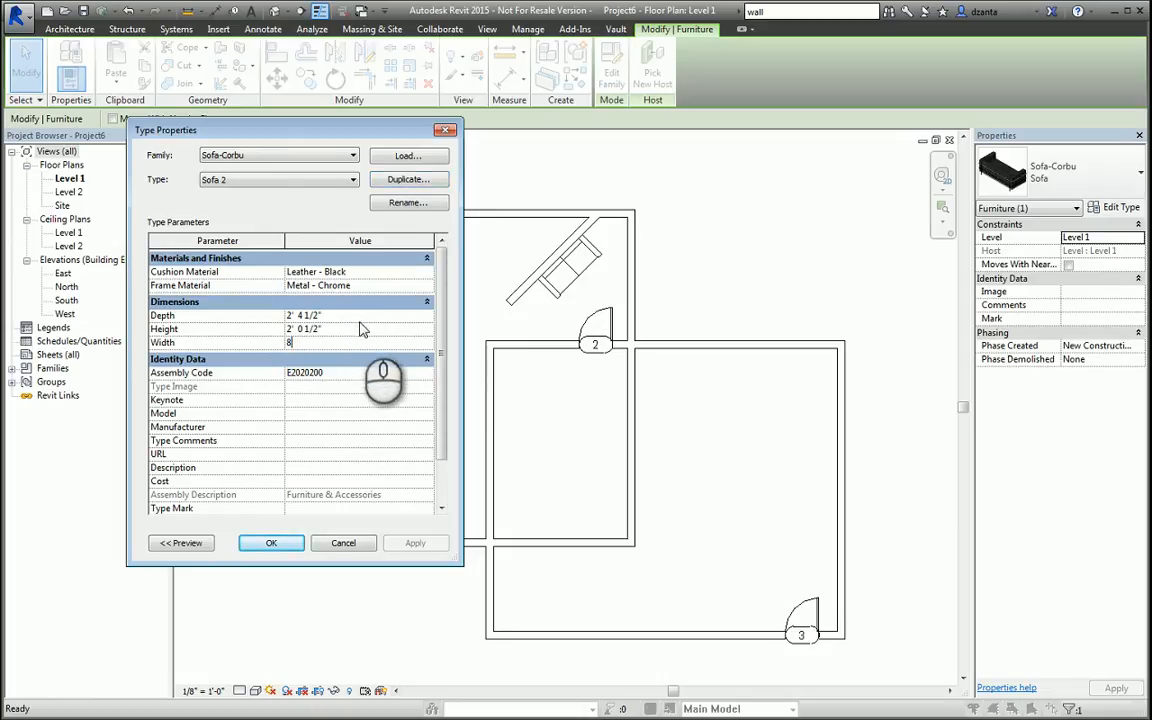
pyautogui.click(355, 316)
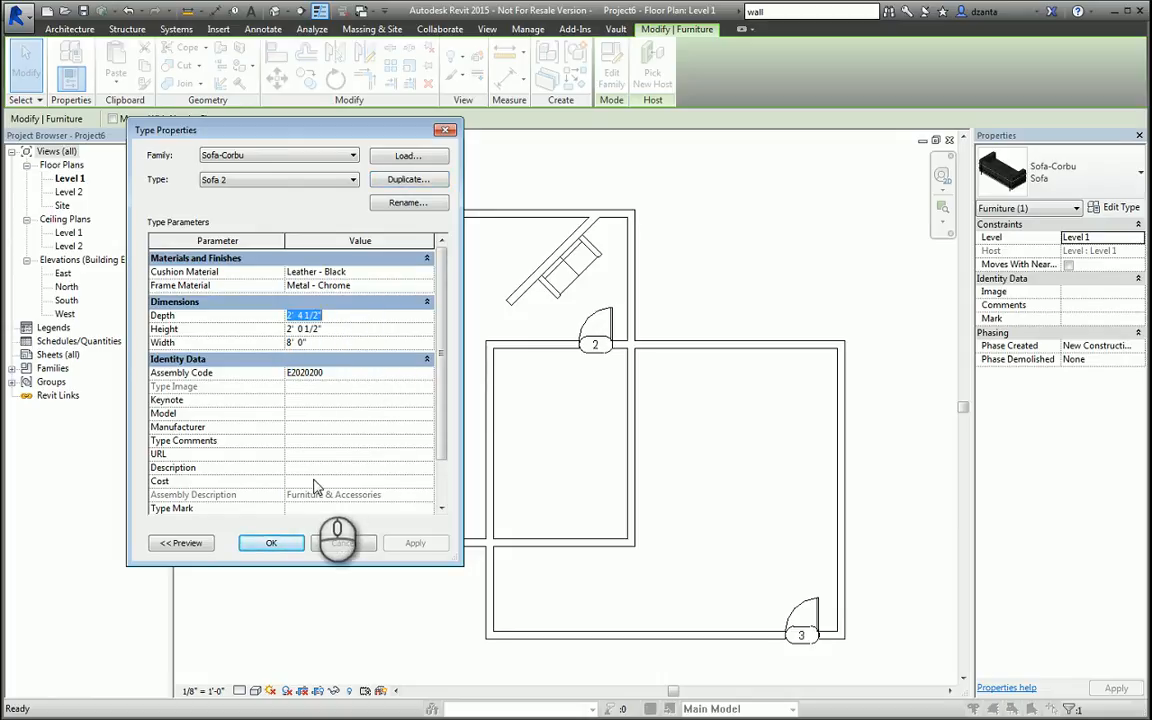
pyautogui.click(296, 543)
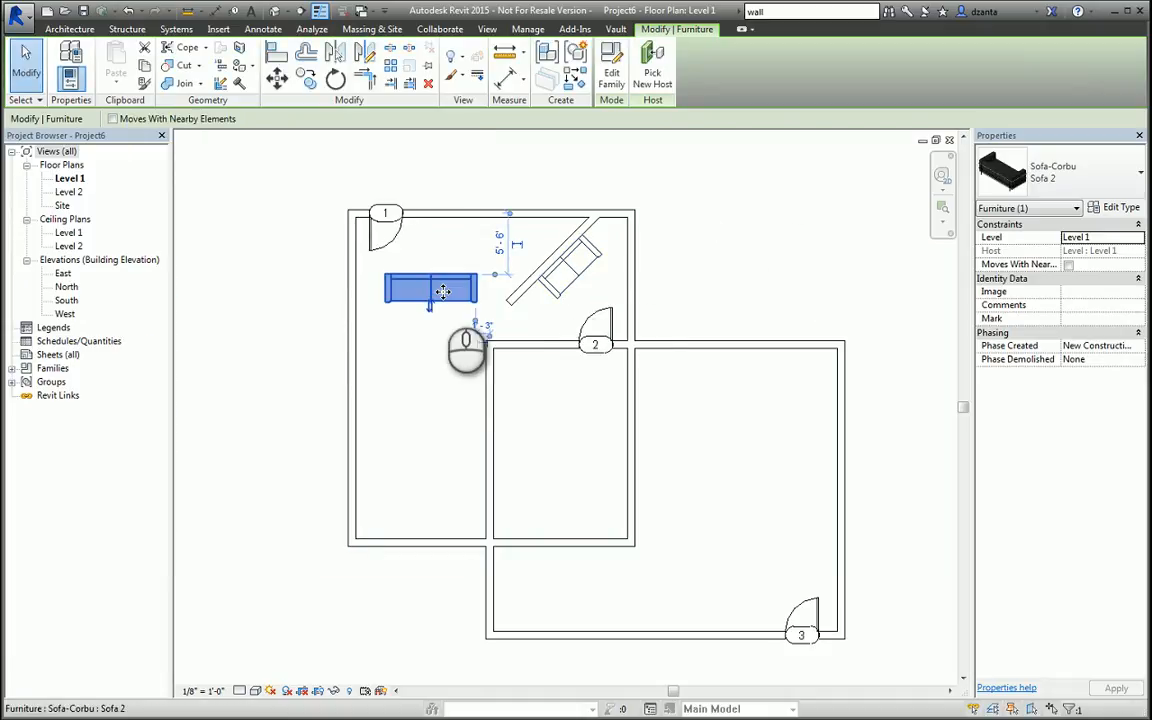
pyautogui.click(664, 284)
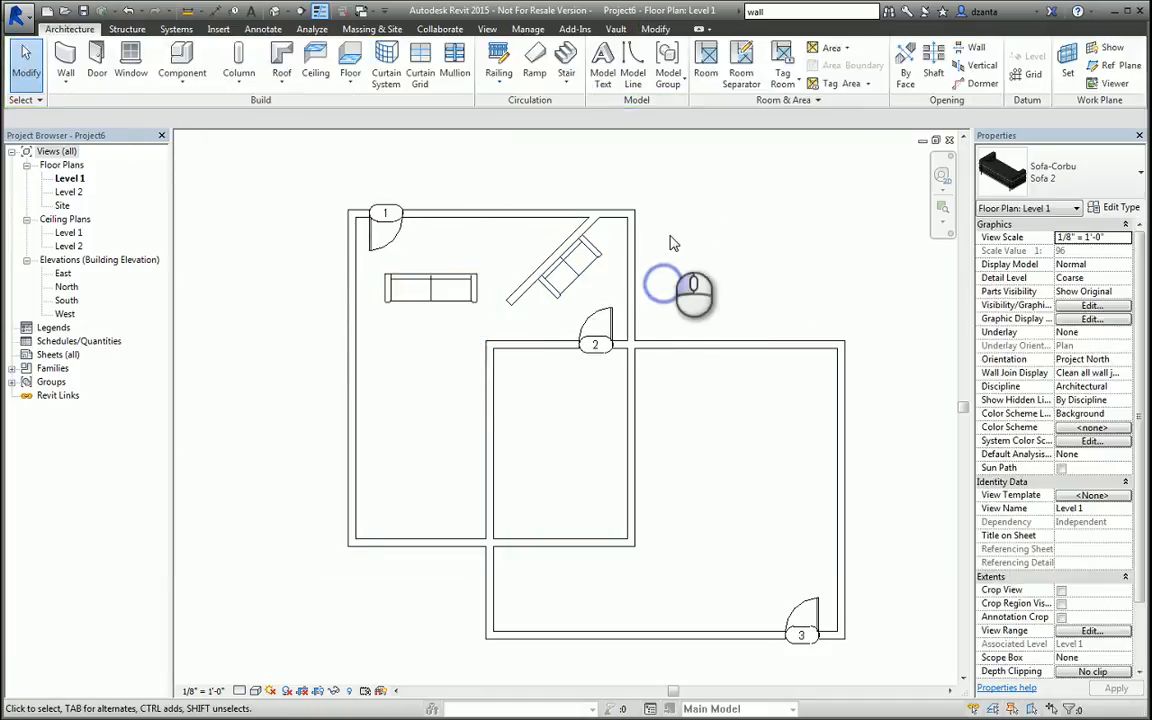
# Create a similar sofa, switch it to the Sofa 2 type and place it in the overlapping room below door 2
pyautogui.click(577, 277)
pyautogui.press('c')
pyautogui.press('s')
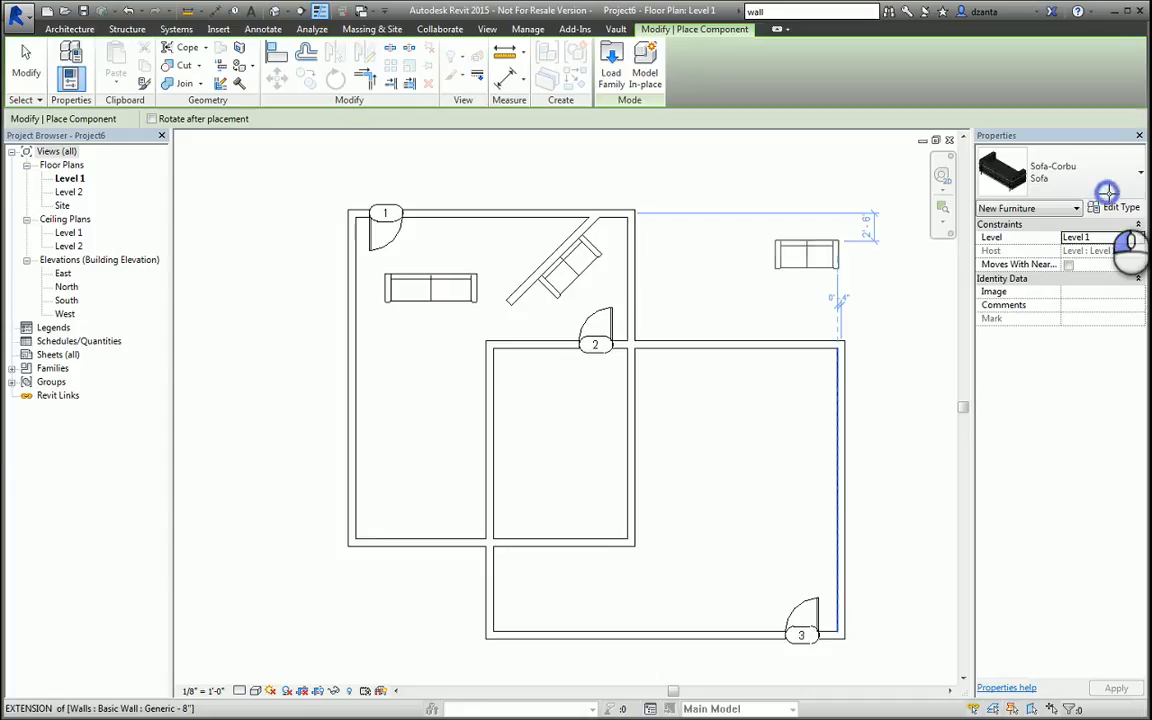
pyautogui.click(1112, 185)
pyautogui.click(1021, 422)
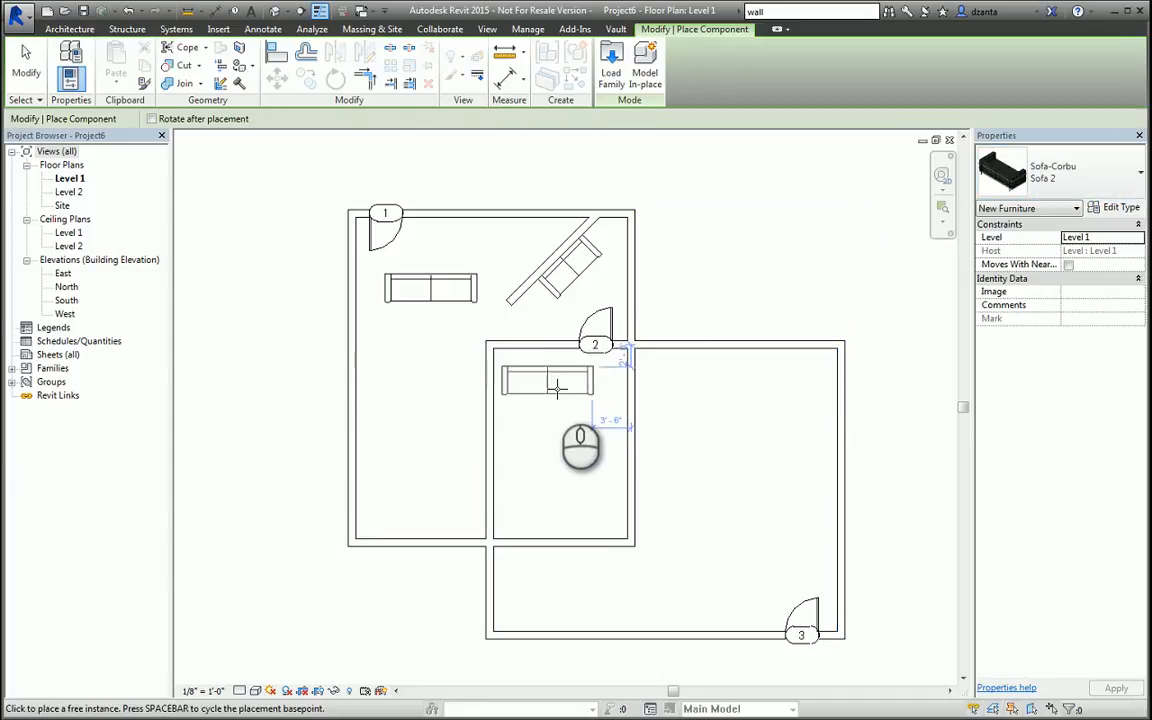
pyautogui.click(557, 405)
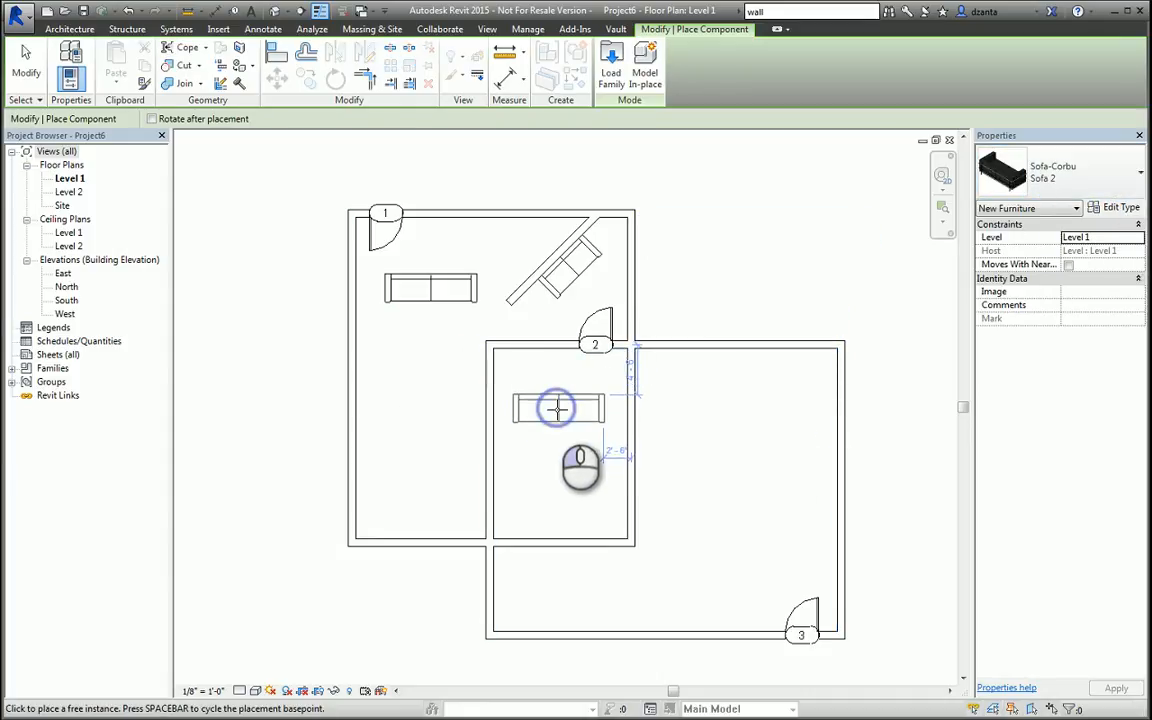
pyautogui.click(27, 70)
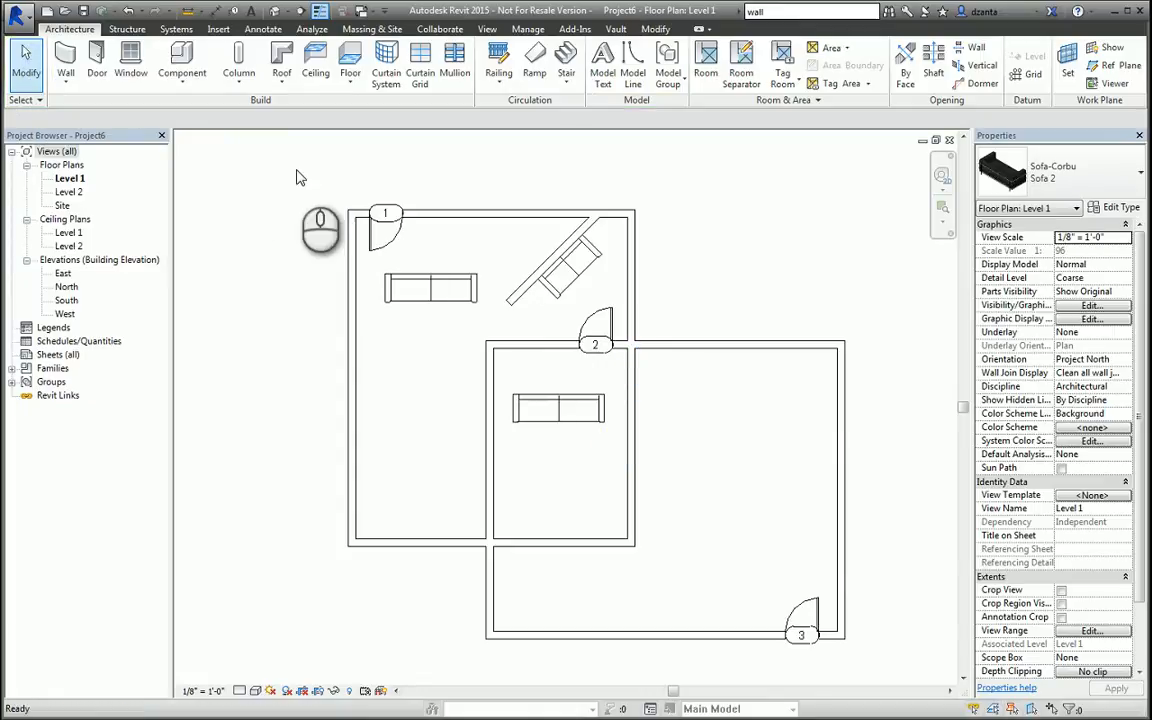
# Browse the US Imperial family library folders available for component loading without loading a family
pyautogui.click(183, 62)
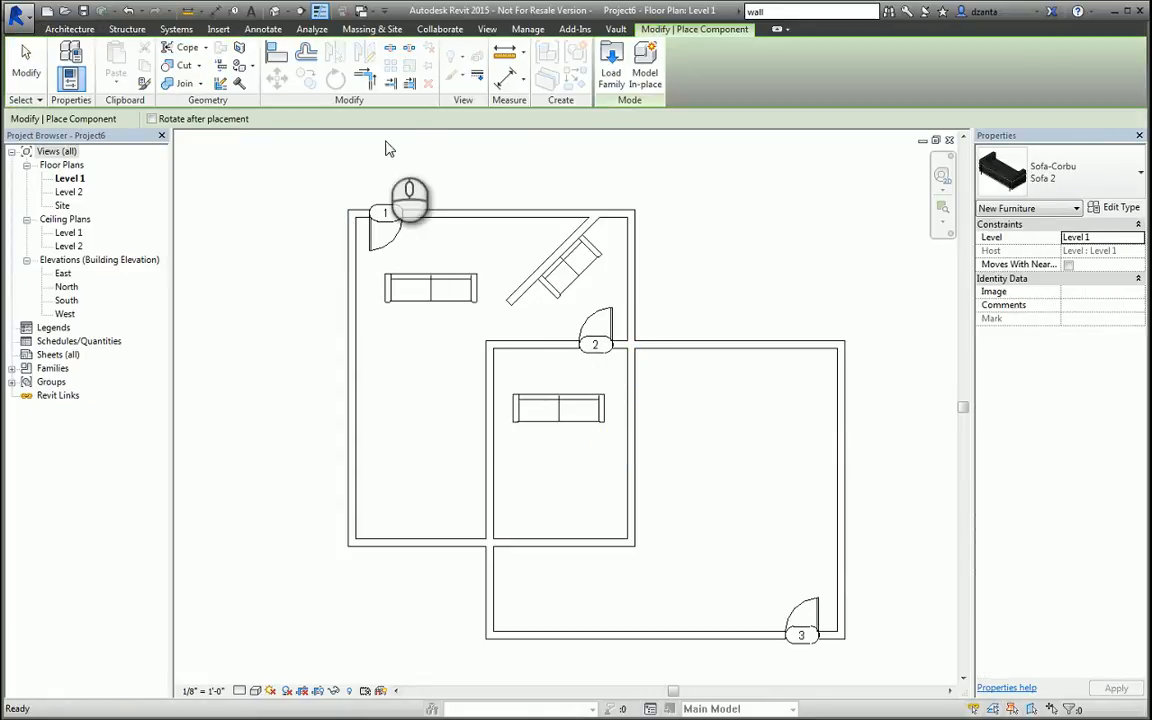
pyautogui.click(611, 70)
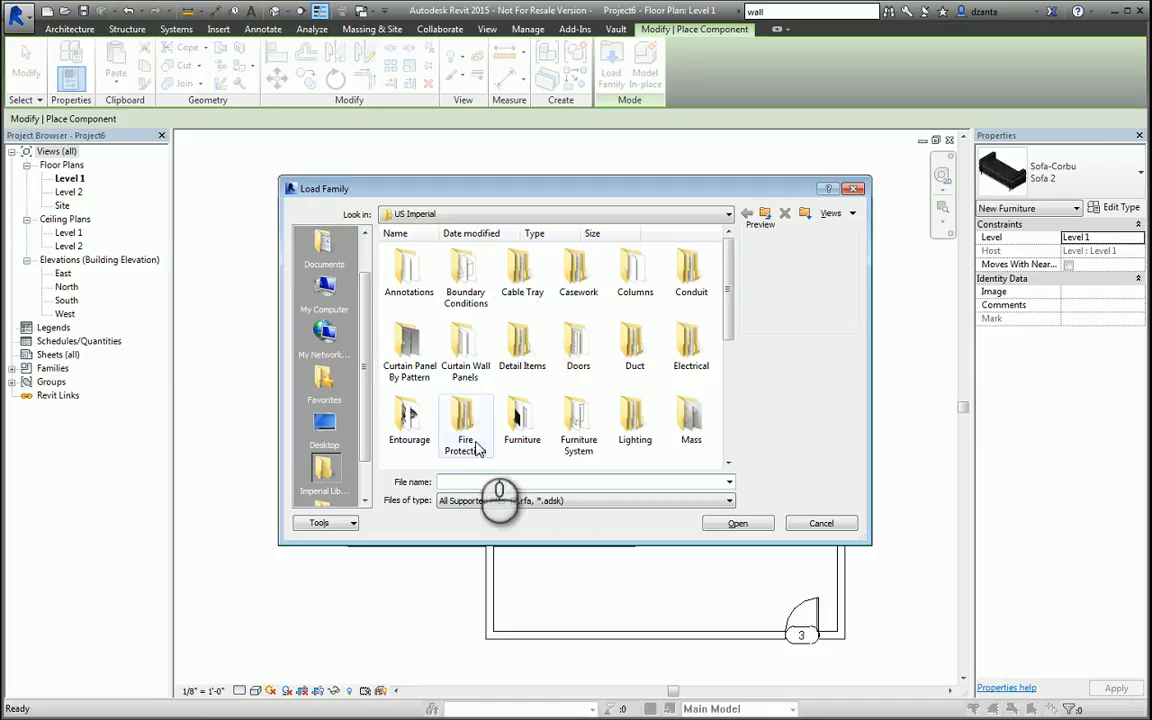
pyautogui.moveTo(728, 316); pyautogui.dragTo(729, 458)
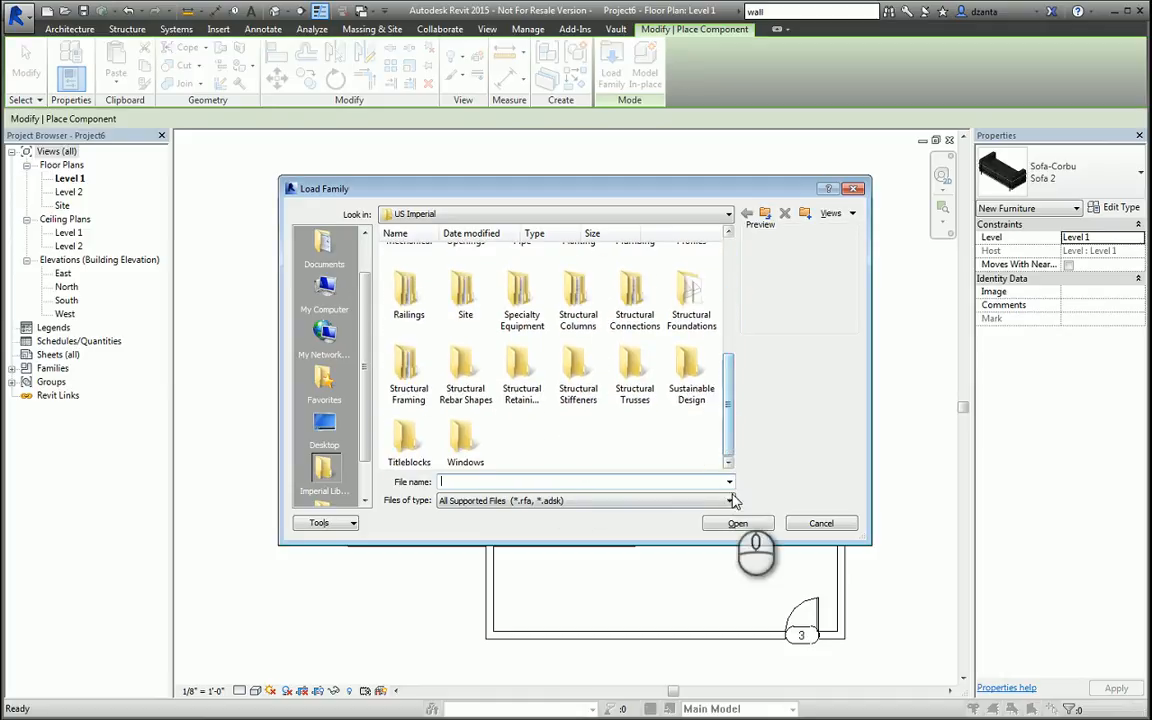
pyautogui.click(808, 523)
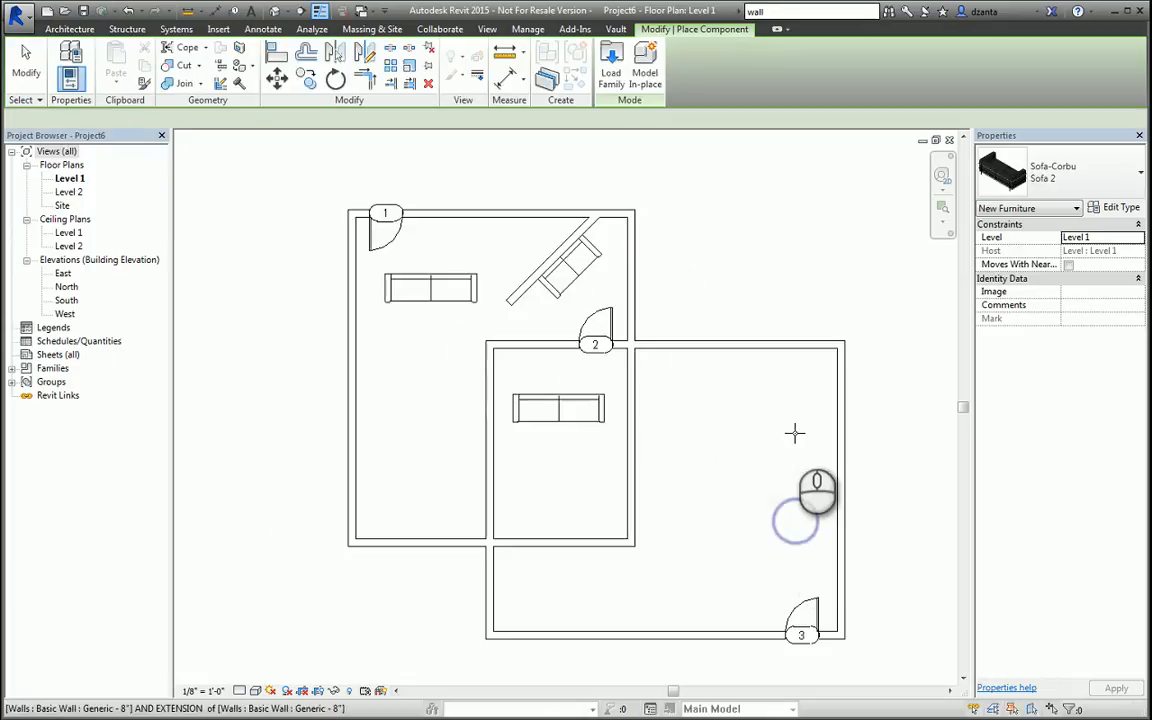
# Search Autodesk Seek online for "bike rack" models
pyautogui.click(731, 267)
pyautogui.click(217, 29)
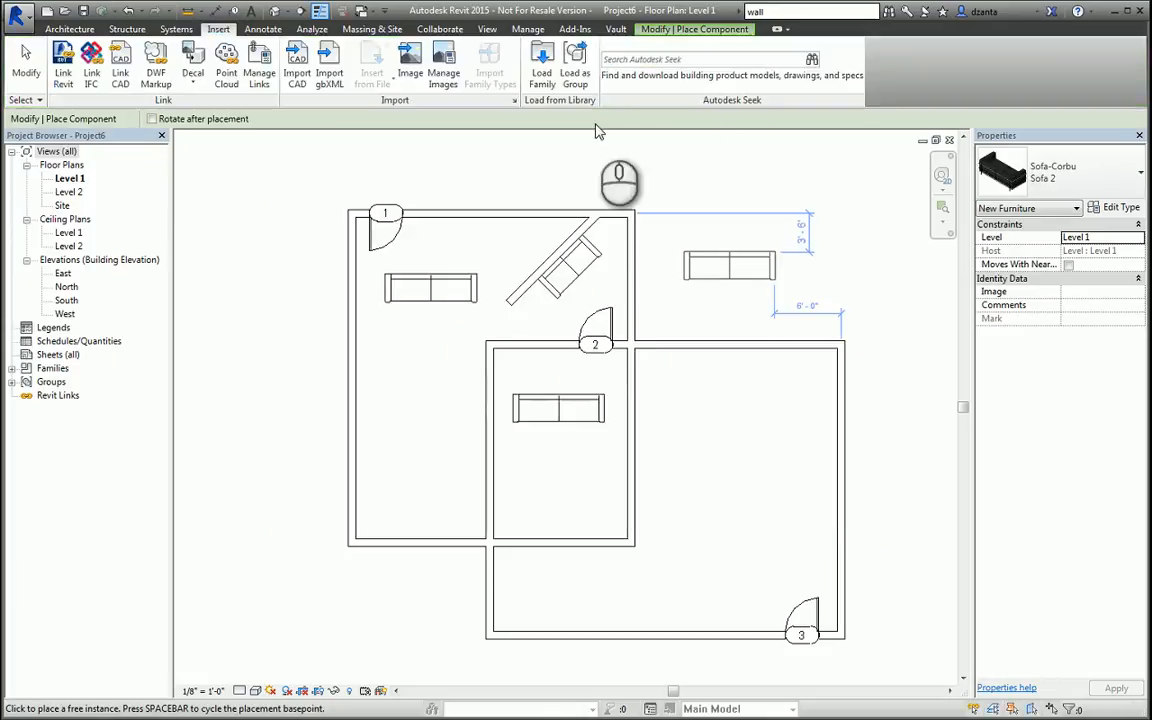
pyautogui.click(648, 63)
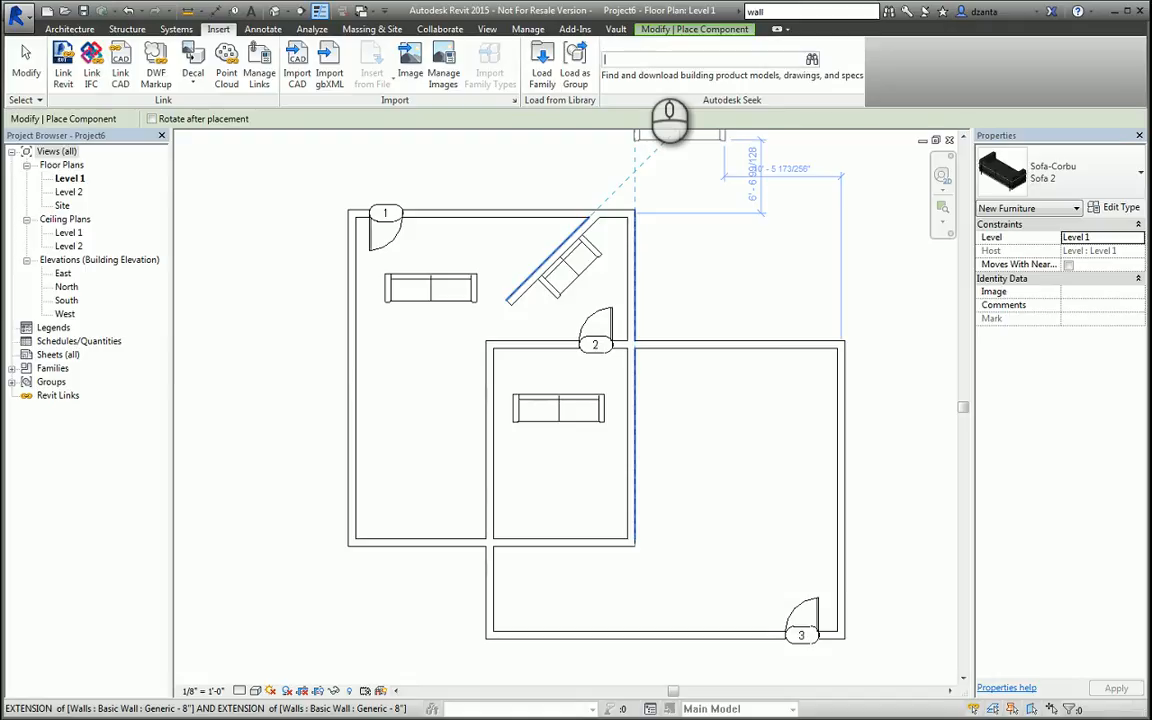
pyautogui.press('Return')
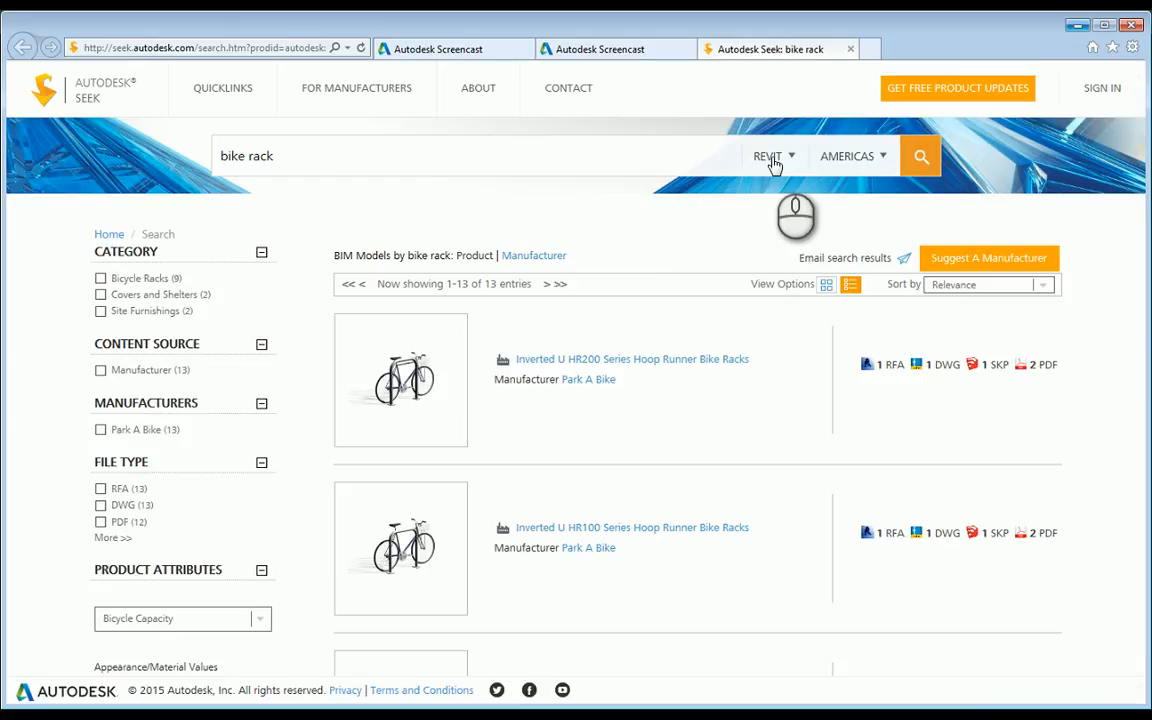
# Open the Inverted U HR200 Series Hoop Runner Bike Racks product page, return to Revit and end component placement
pyautogui.click(683, 366)
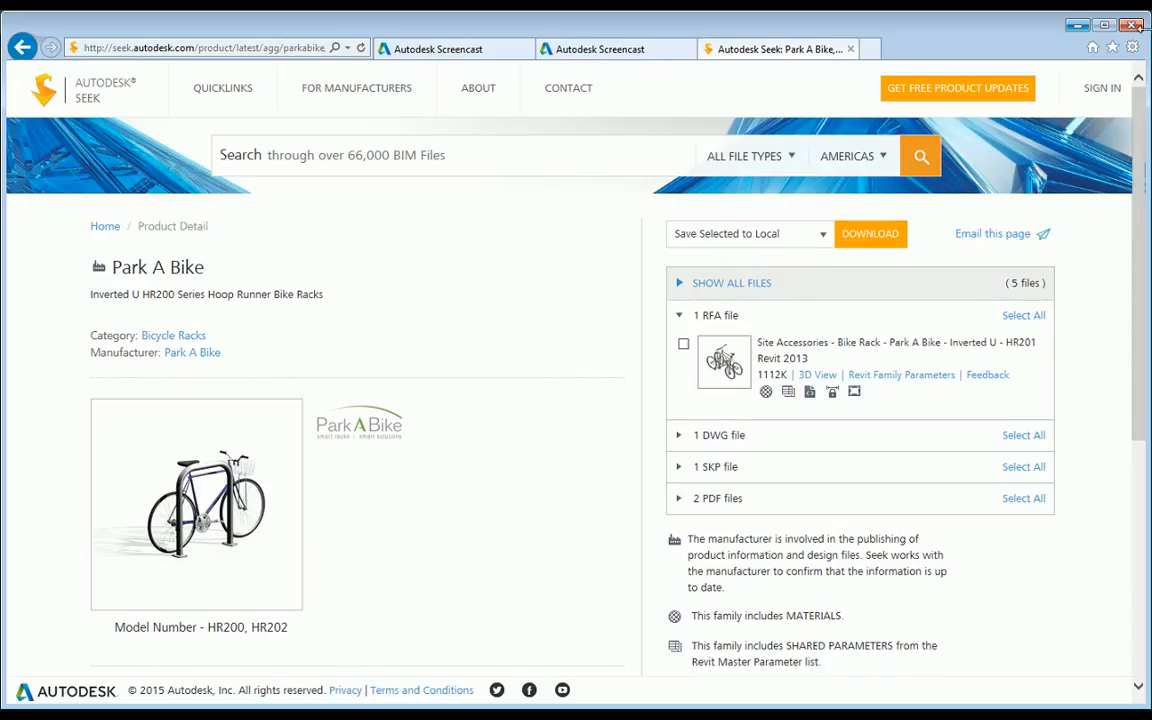
pyautogui.click(1079, 25)
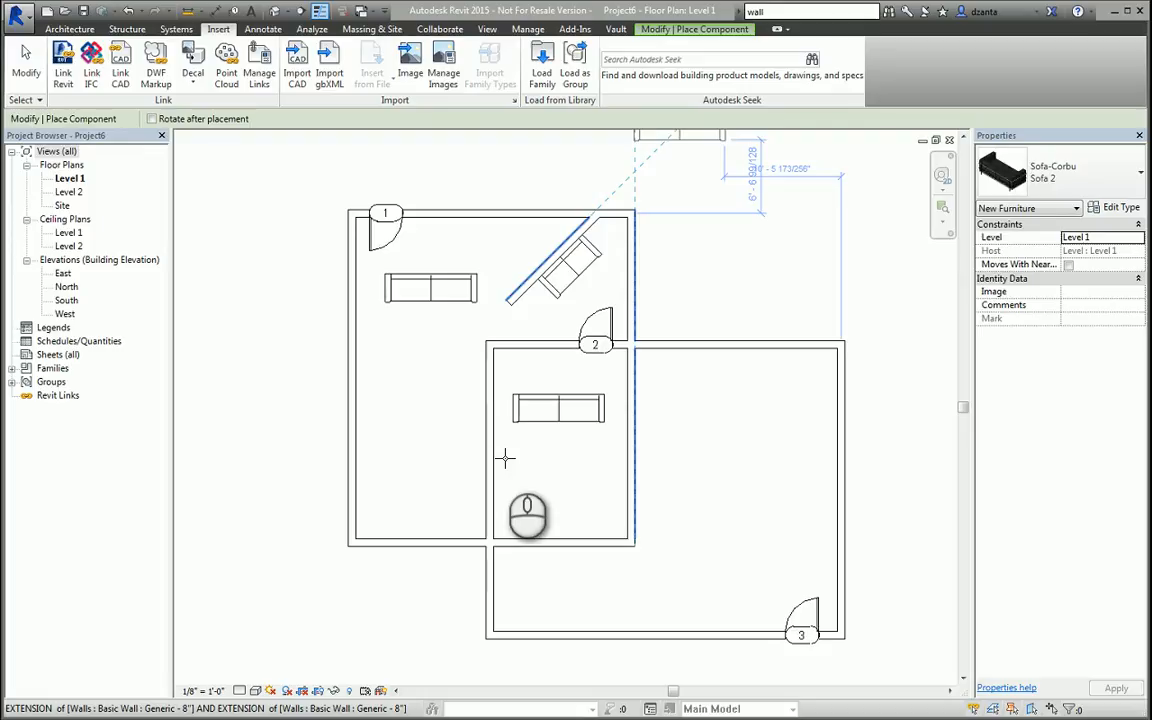
pyautogui.click(26, 62)
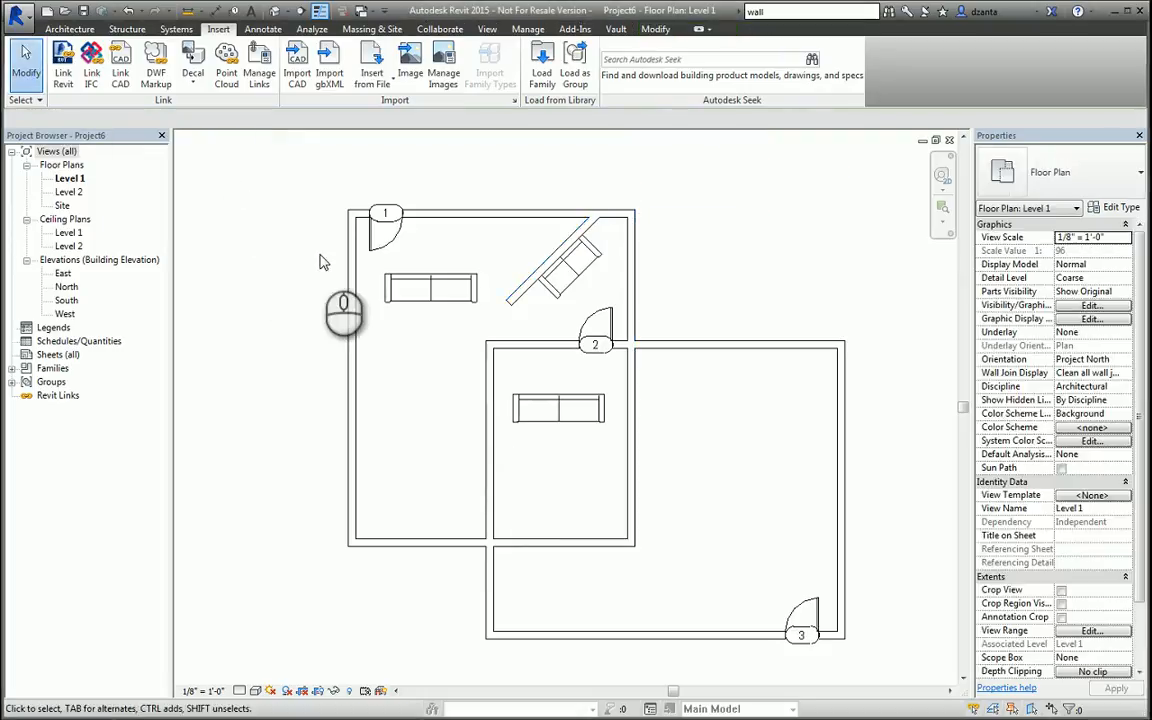
# Start an in-place model component in the Casework category and name it "bookcase shelving"
pyautogui.click(62, 29)
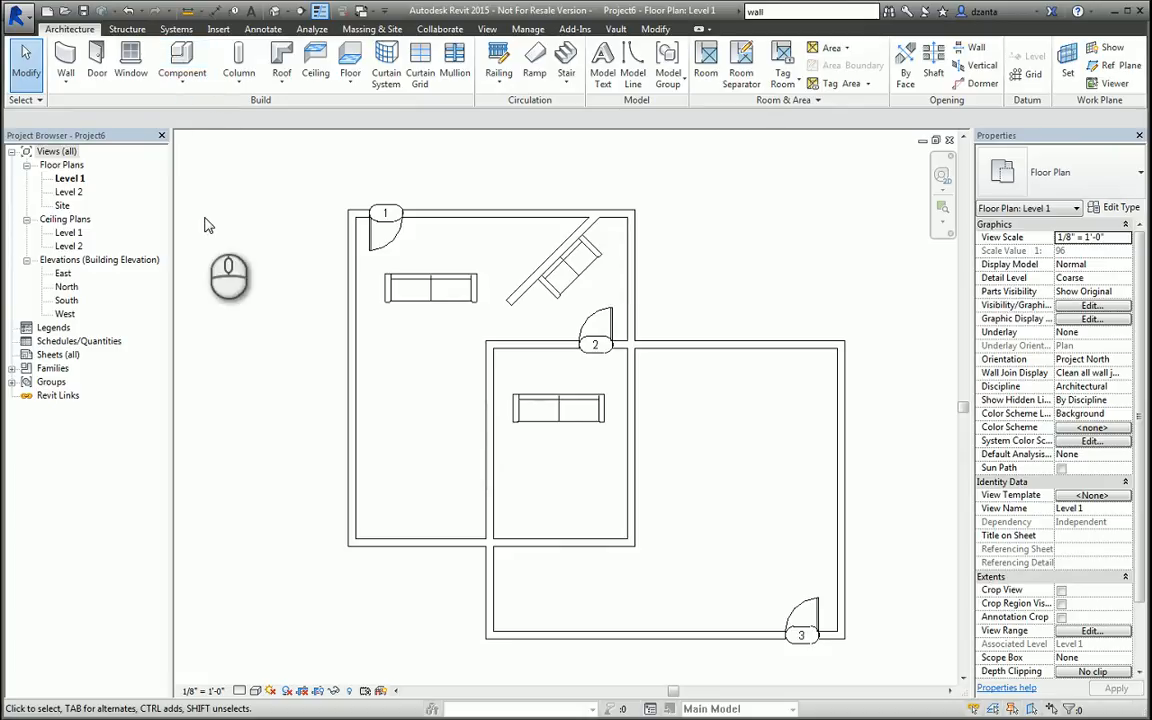
pyautogui.scroll(3, 725, 510)
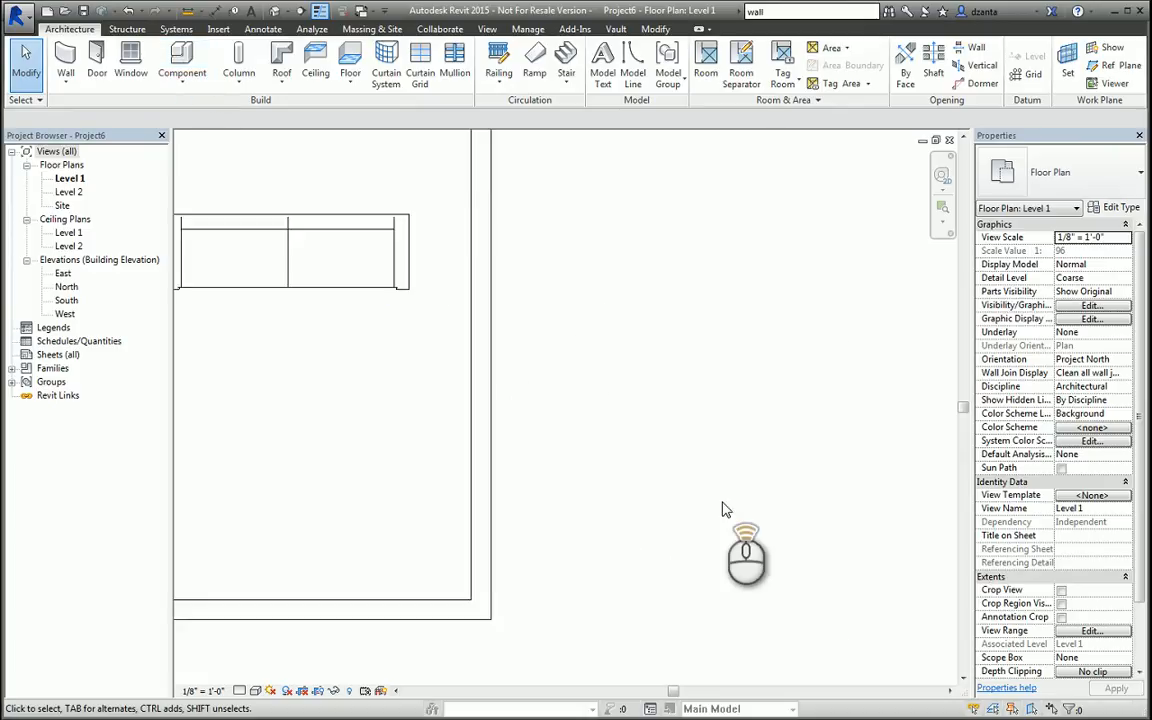
pyautogui.scroll(3, 722, 503)
pyautogui.middleClick(711, 505)
pyautogui.middleClick(710, 502)
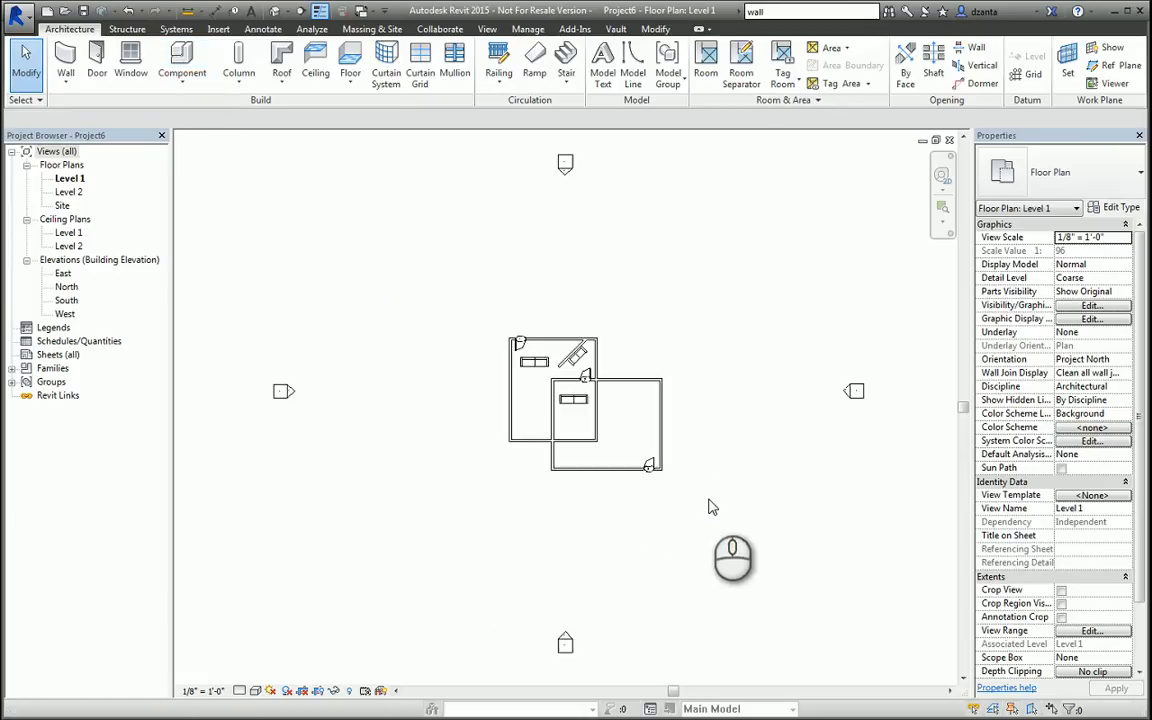
pyautogui.press('z')
pyautogui.press('r')
pyautogui.moveTo(671, 366); pyautogui.dragTo(586, 464)
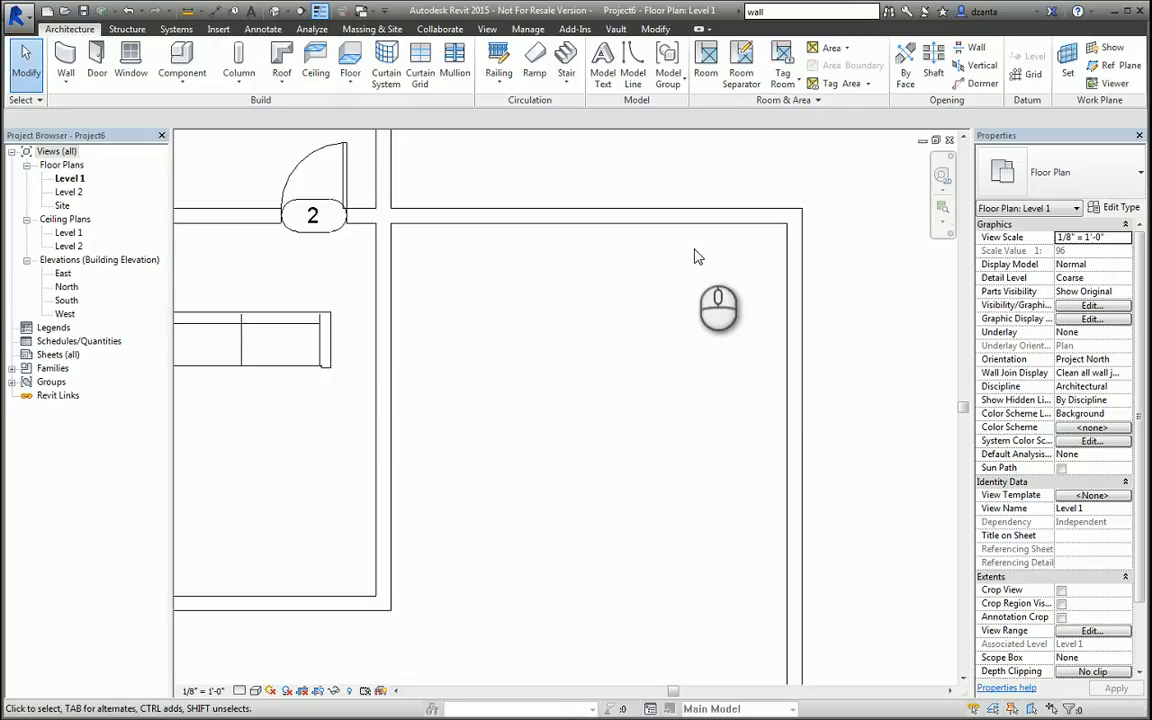
pyautogui.click(172, 82)
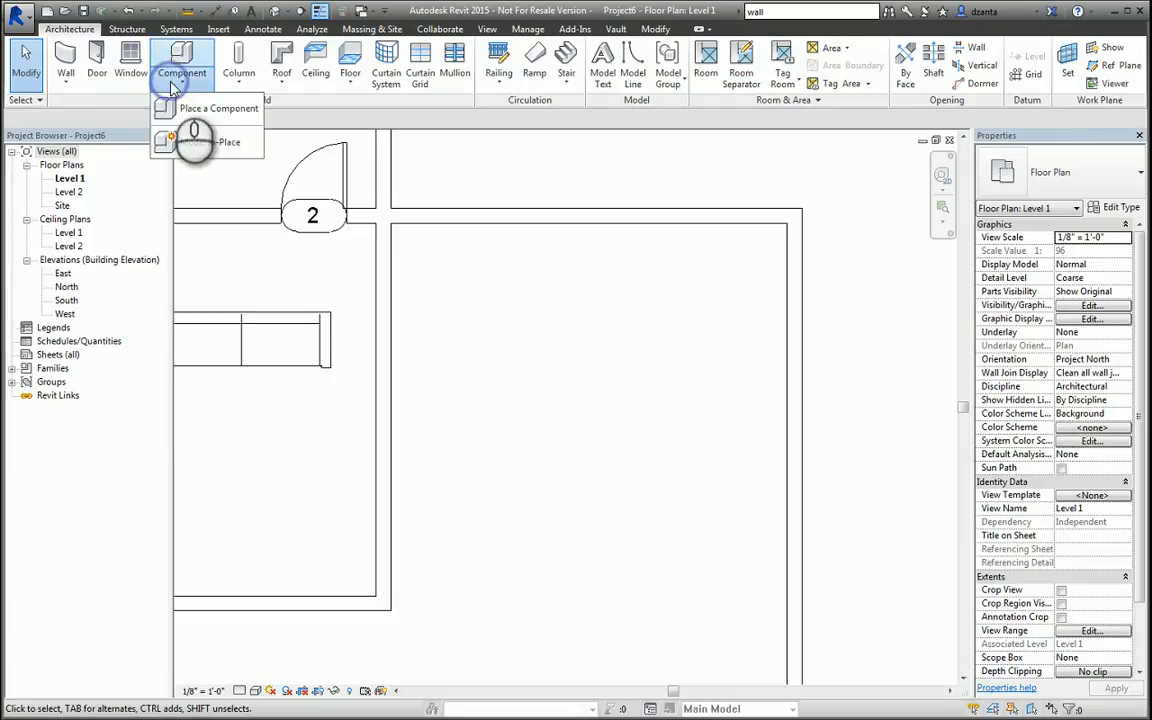
pyautogui.click(195, 142)
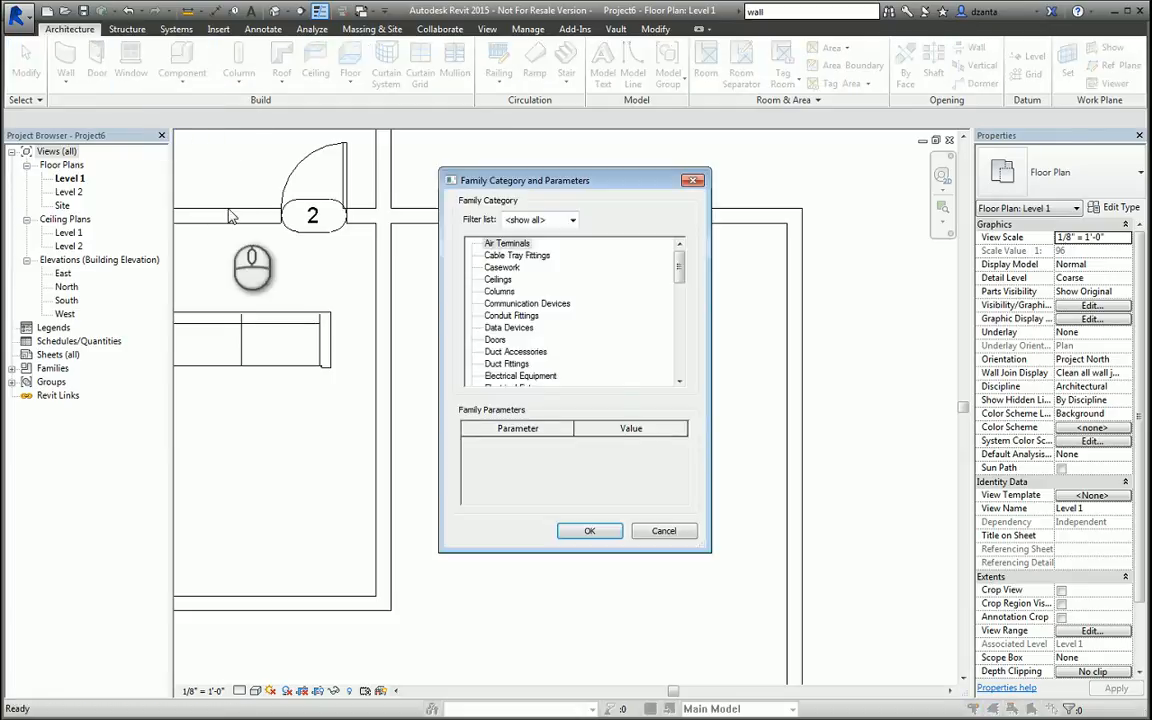
pyautogui.moveTo(682, 270)
pyautogui.mouseDown()
pyautogui.moveTo(682, 290)
pyautogui.moveTo(680, 265)
pyautogui.mouseUp()
pyautogui.doubleClick(502, 267)
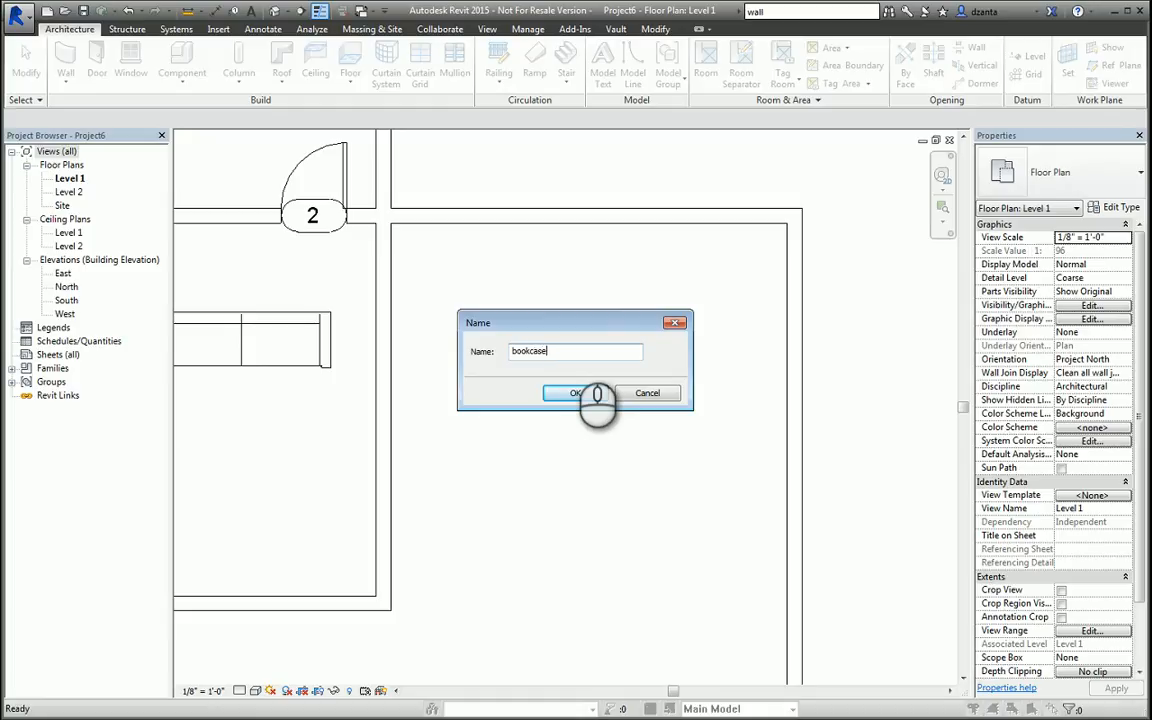
pyautogui.click(595, 393)
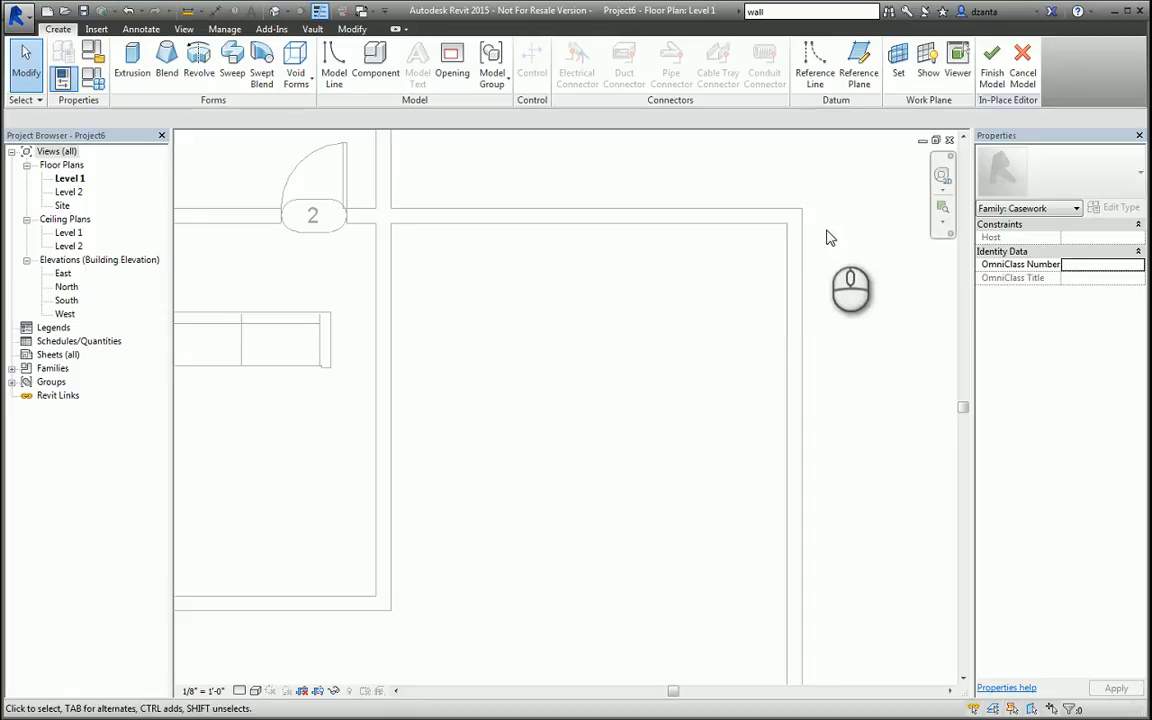
# Open the North elevation and draw a horizontal reference plane across the door, about 3' 7" above Level 1
pyautogui.scroll(-3, 678, 312)
pyautogui.moveTo(676, 315); pyautogui.dragTo(683, 391, button='middle')
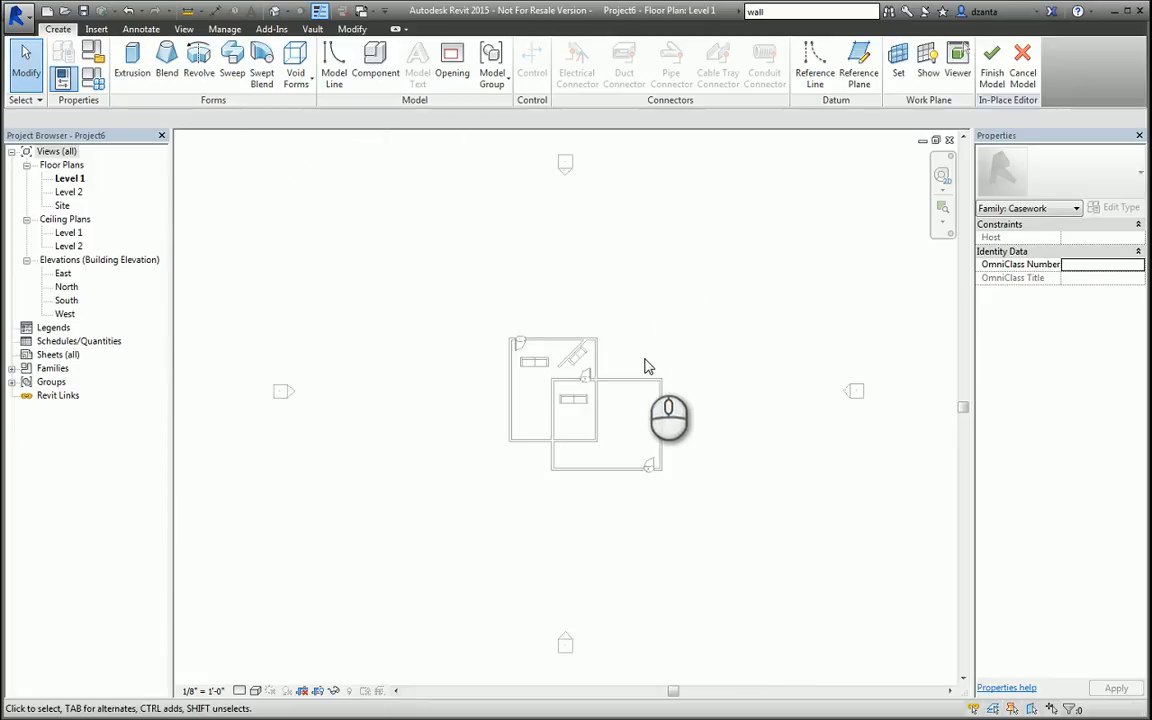
pyautogui.click(183, 29)
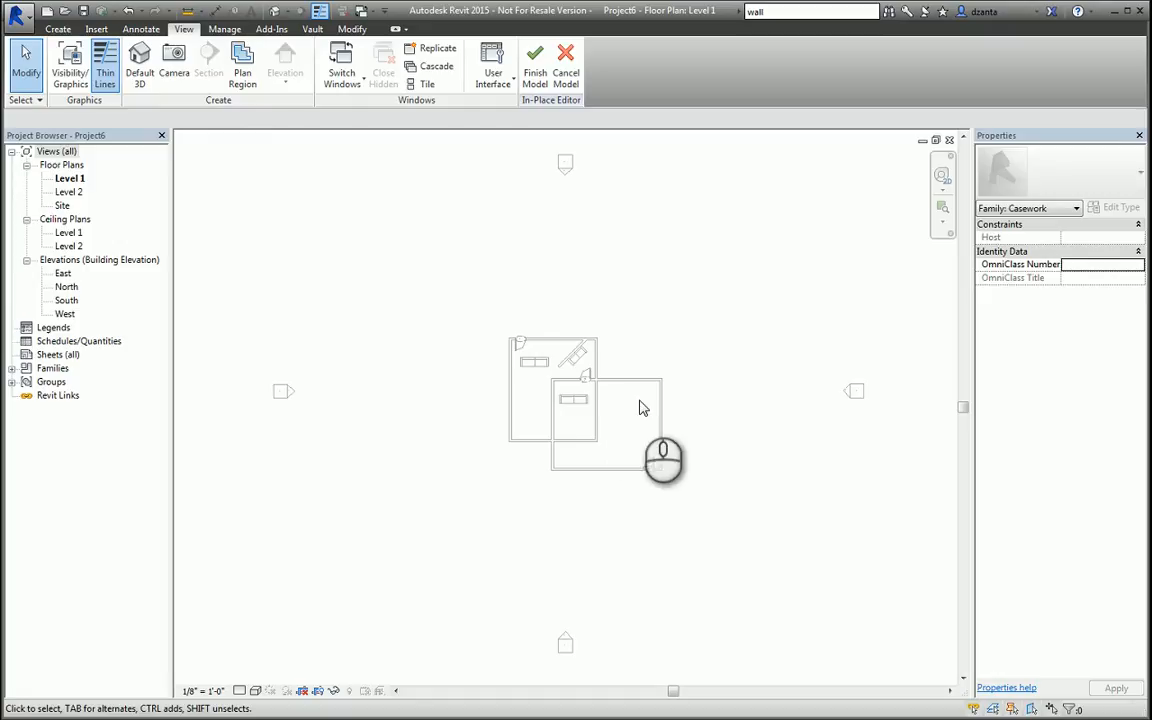
pyautogui.scroll(4, 643, 401)
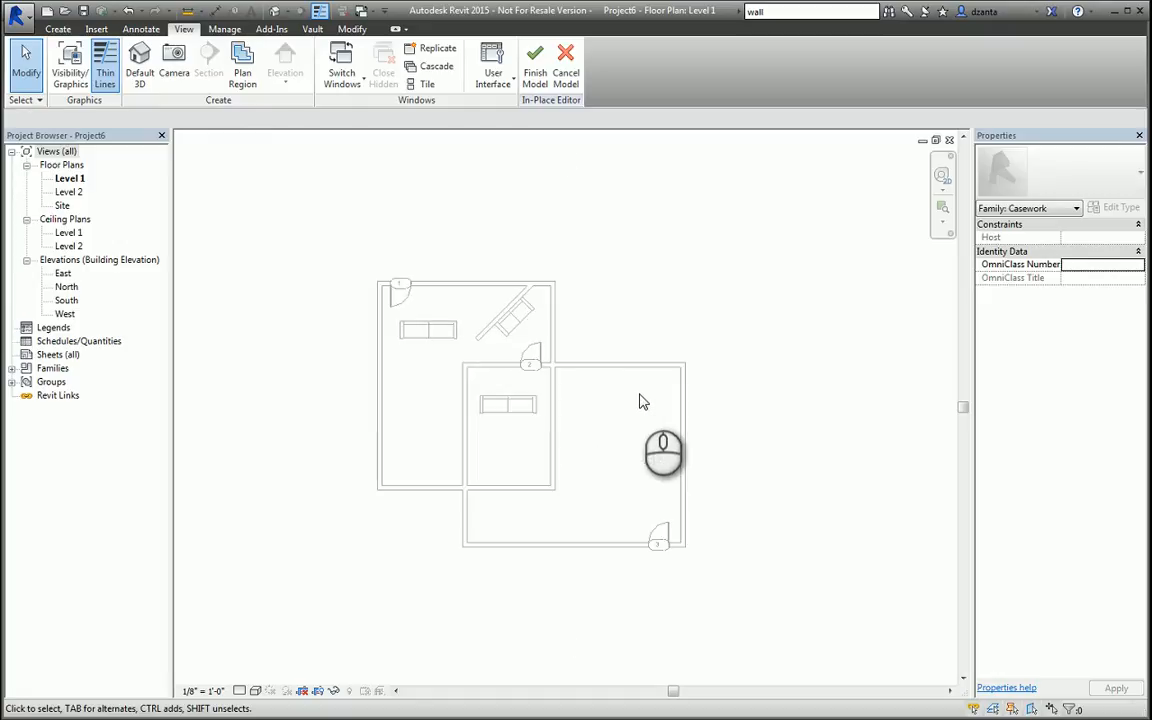
pyautogui.doubleClick(66, 286)
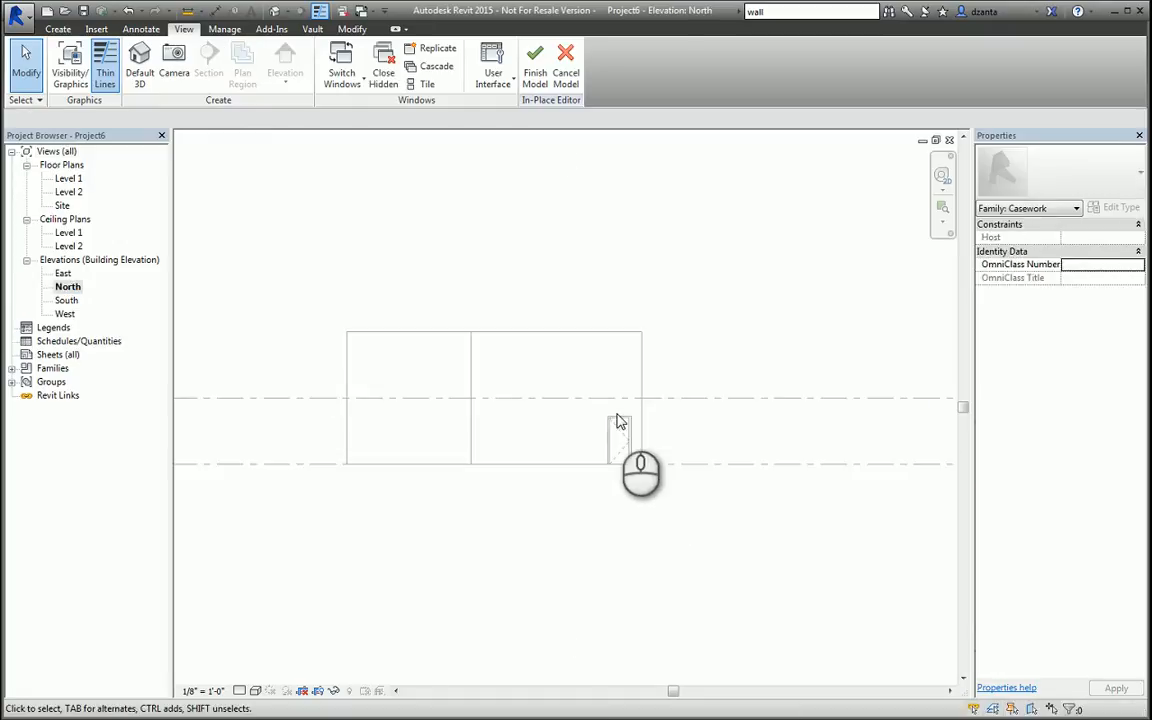
pyautogui.press('r')
pyautogui.press('p')
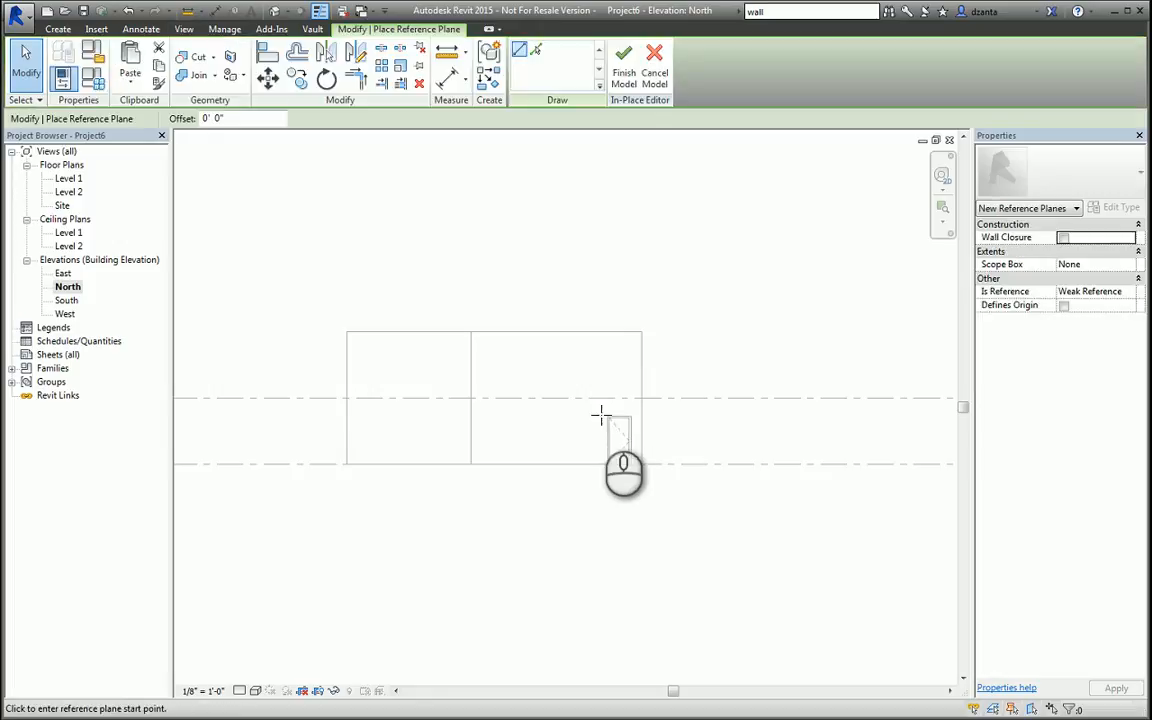
pyautogui.click(655, 441)
pyautogui.click(455, 441)
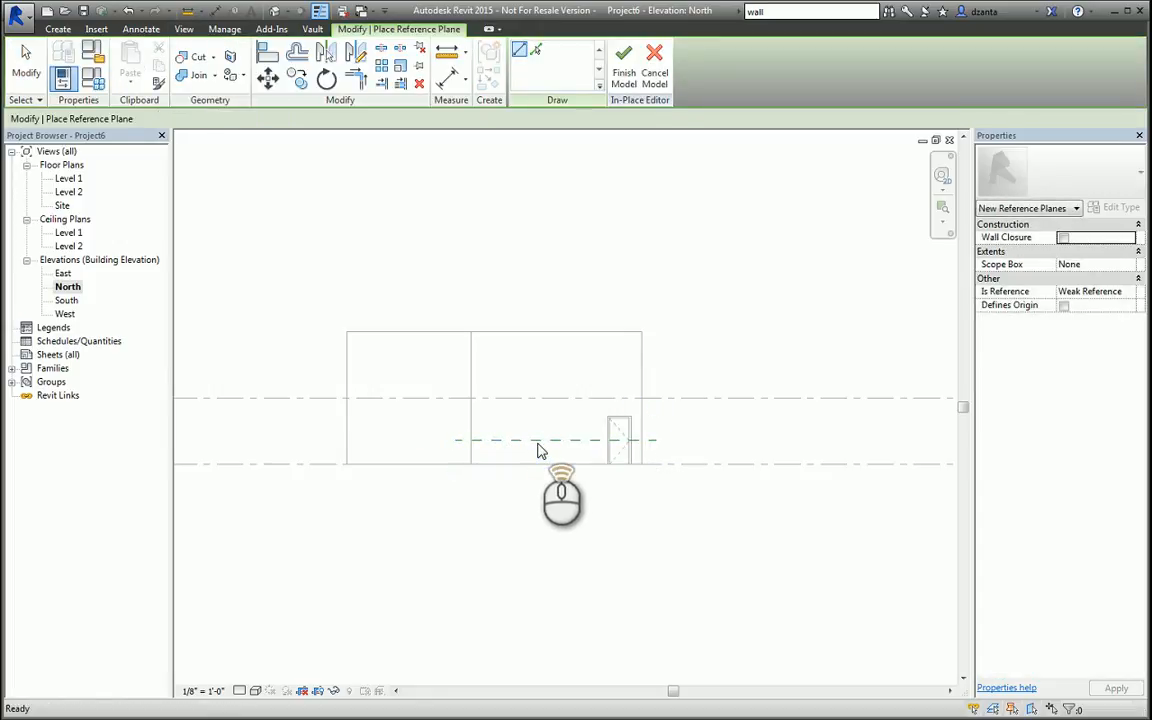
pyautogui.scroll(2, 537, 442)
pyautogui.press('Escape')
pyautogui.press('Escape')
# Set the reference plane's height above Level 1 to 3' 6" and name it "test"
pyautogui.click(540, 439)
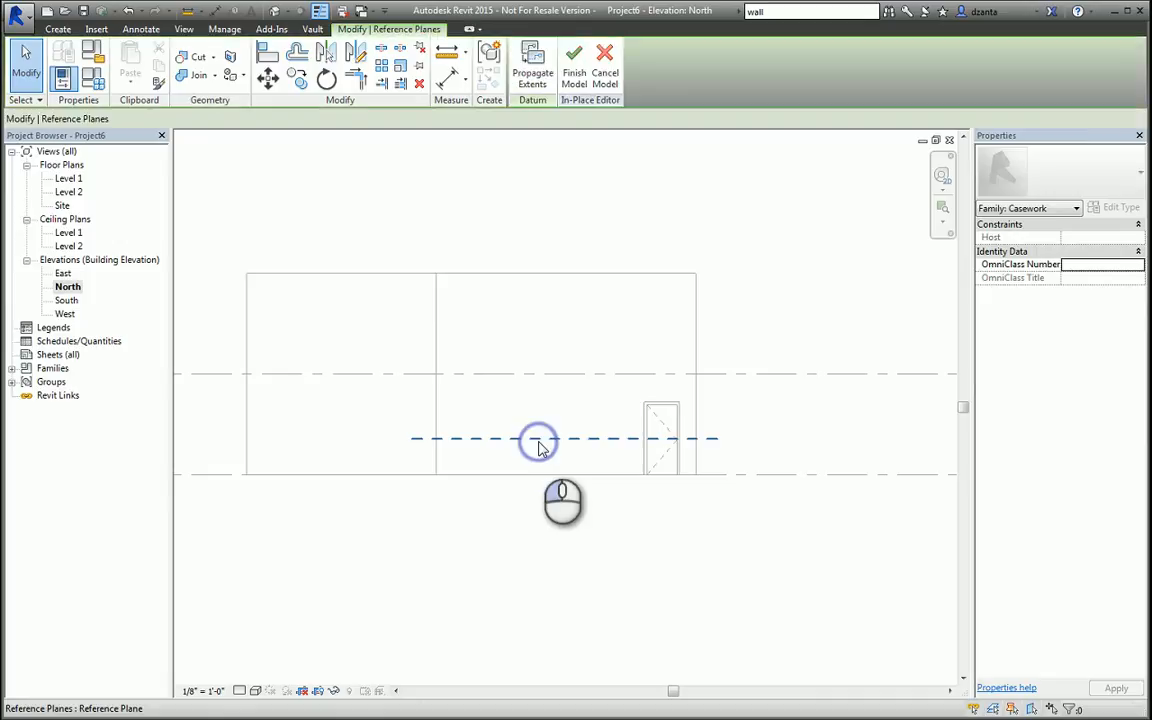
pyautogui.click(648, 458)
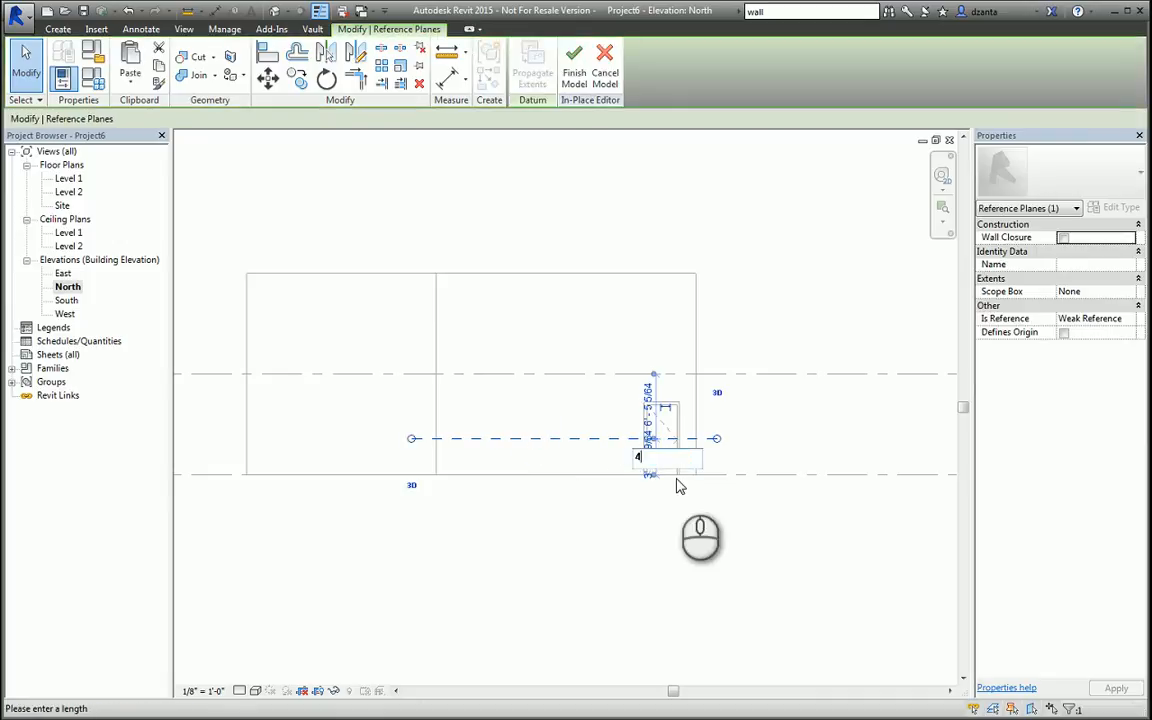
pyautogui.press('Return')
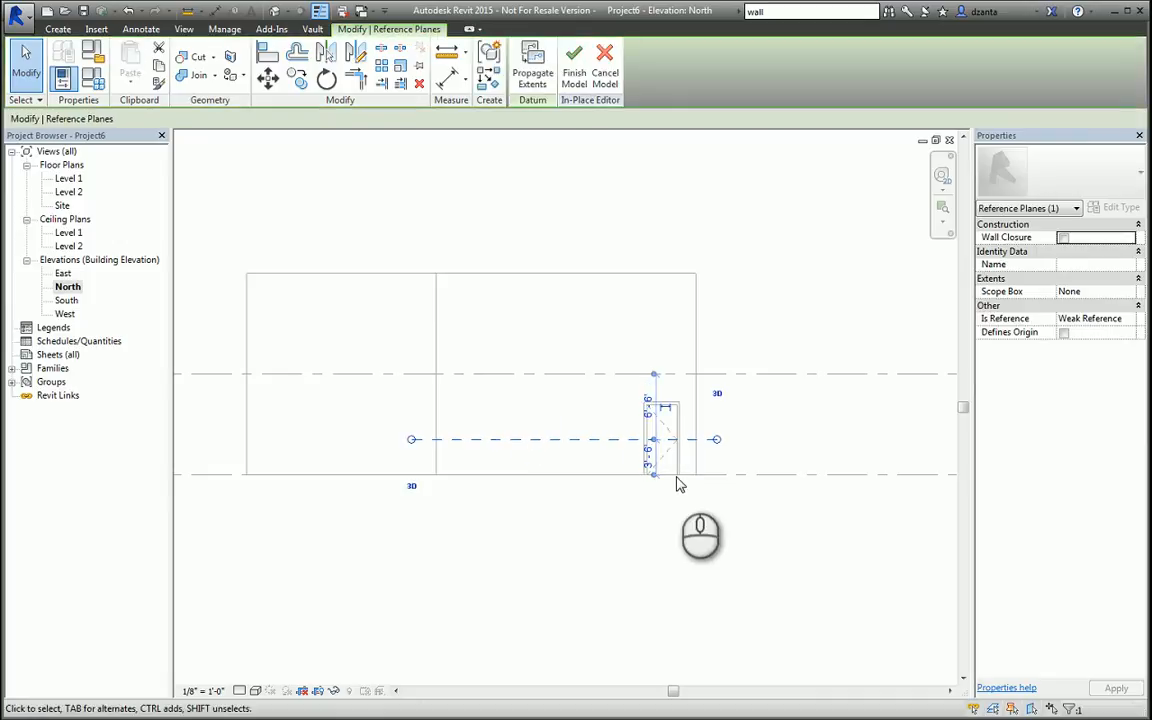
pyautogui.click(1072, 264)
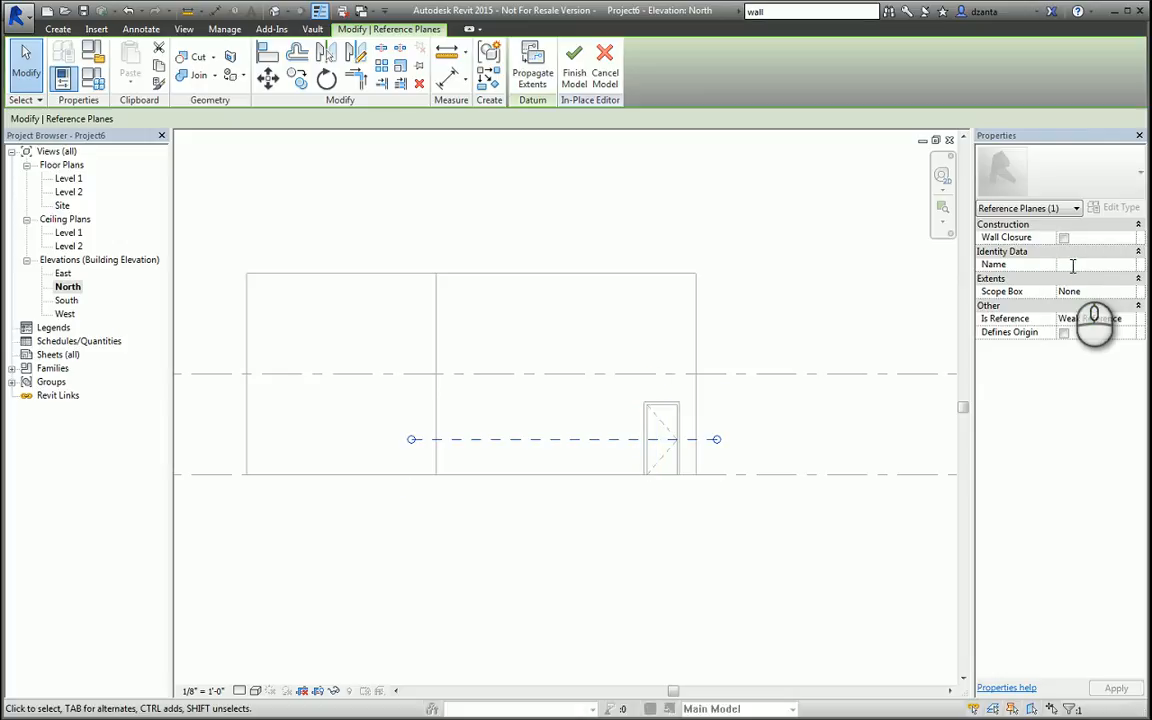
pyautogui.click(861, 343)
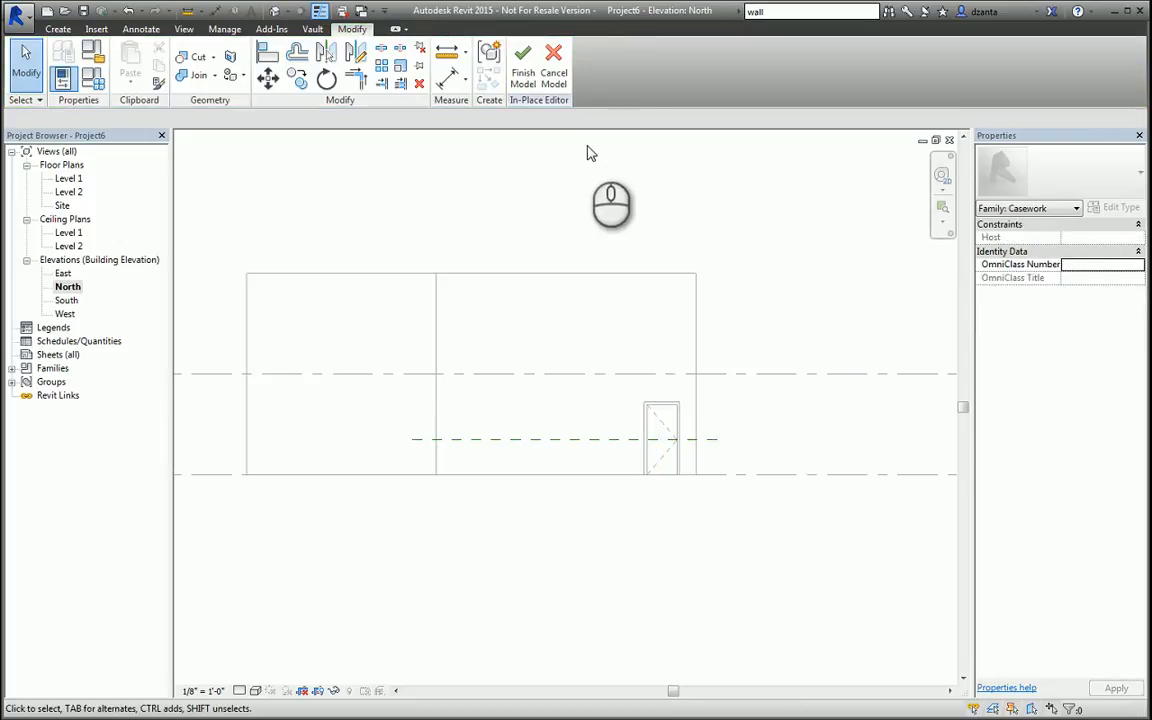
# Return to the Level 1 floor plan and start an extrusion with the reference plane "test" as its work plane
pyautogui.click(949, 140)
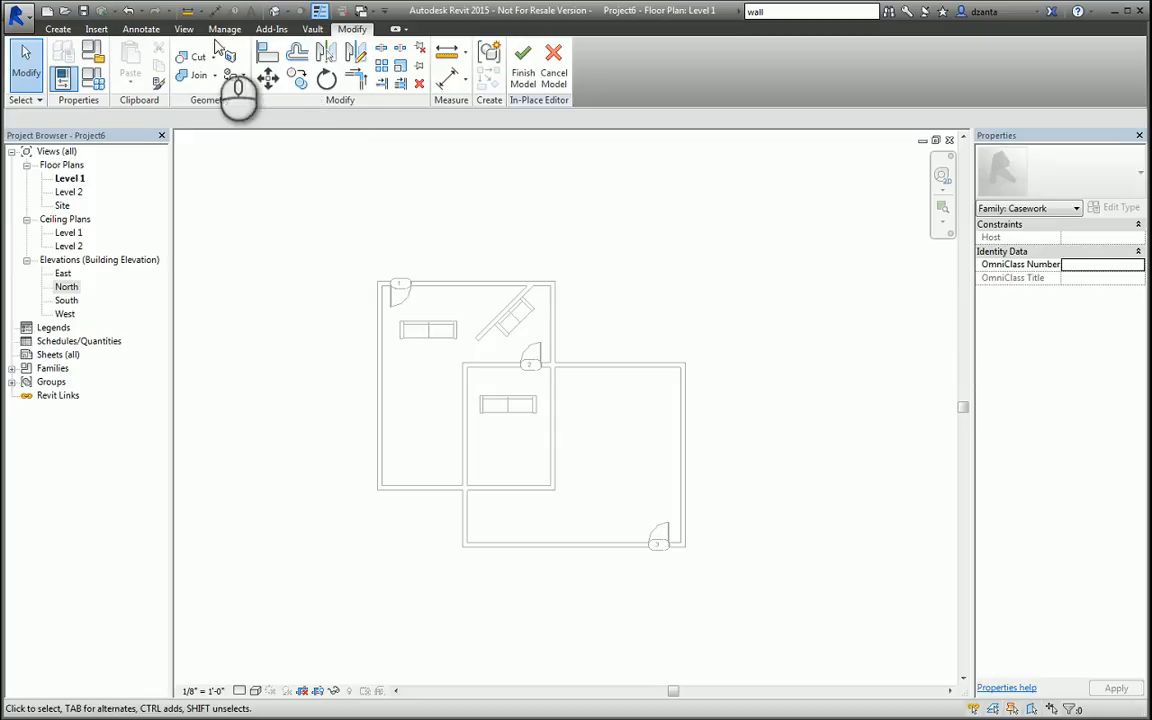
pyautogui.click(58, 29)
pyautogui.click(121, 62)
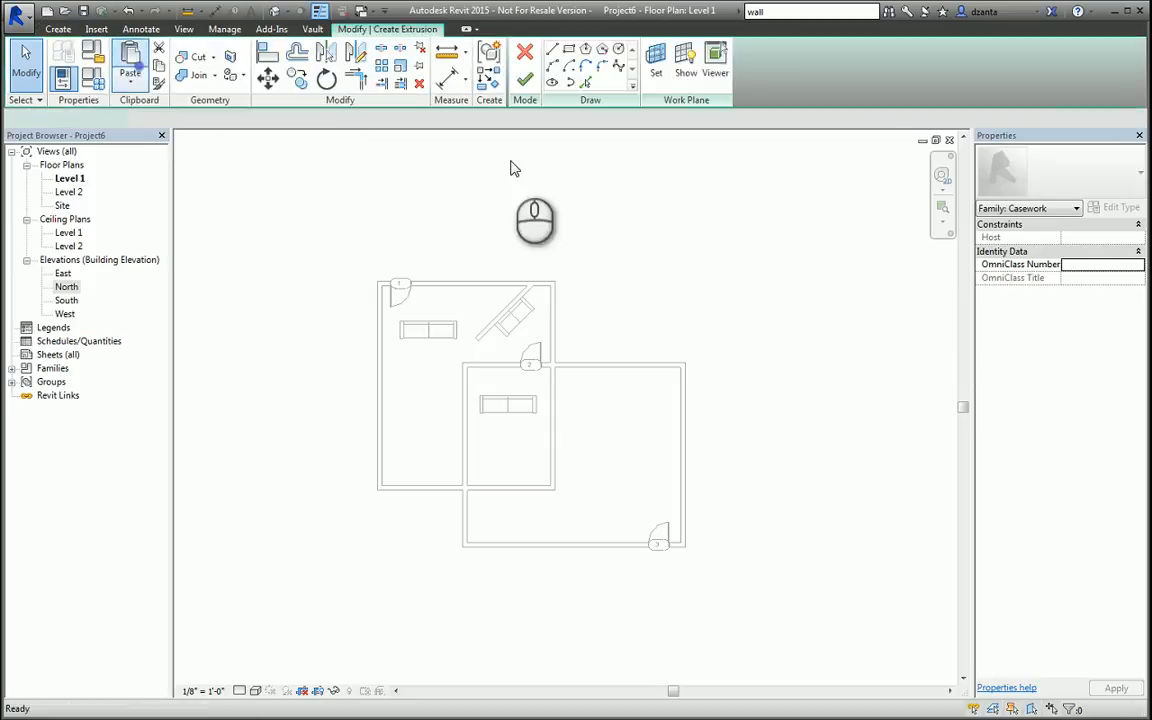
pyautogui.click(656, 62)
pyautogui.click(628, 366)
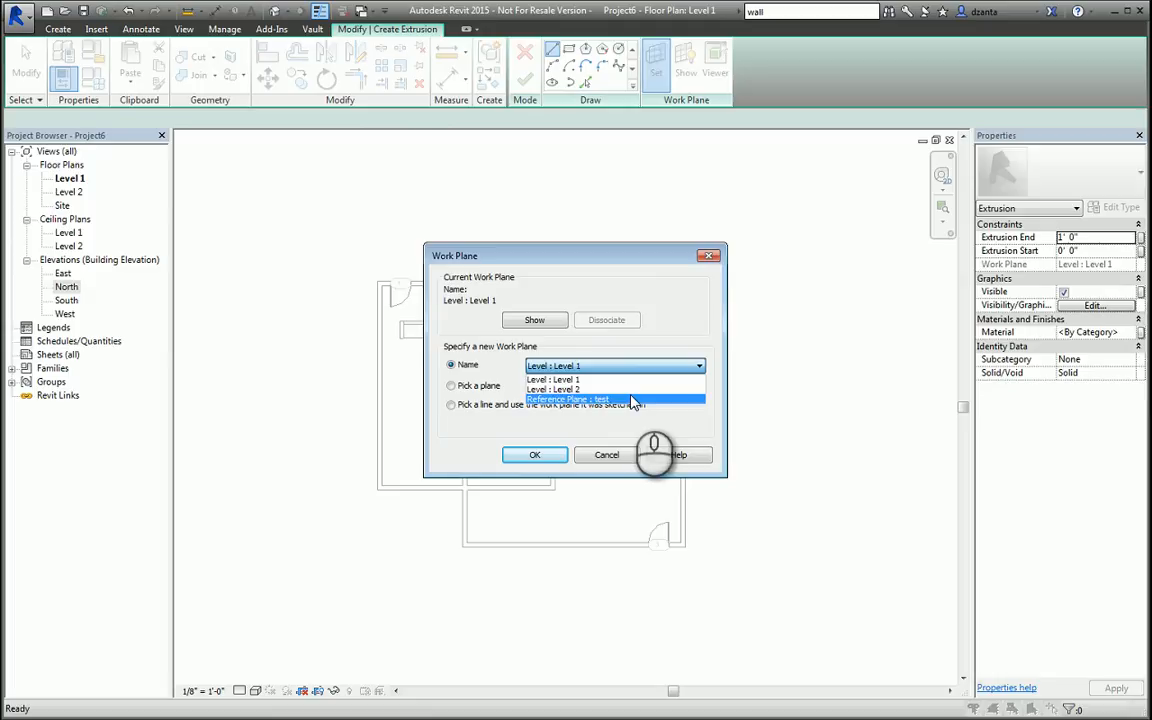
pyautogui.click(608, 403)
pyautogui.click(534, 455)
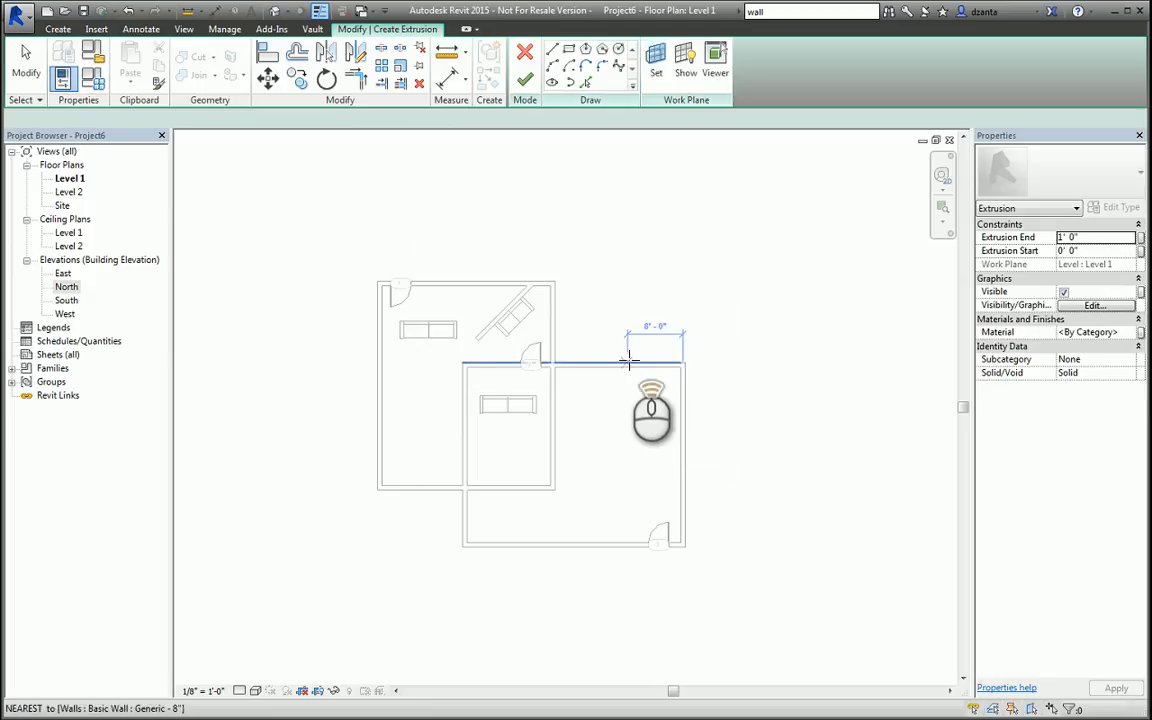
# Sketch a shelf rectangle about 13' 6" by 2' against the inner face of the upper wall, right of door 2
pyautogui.scroll(2, 630, 362)
pyautogui.scroll(3, 630, 362)
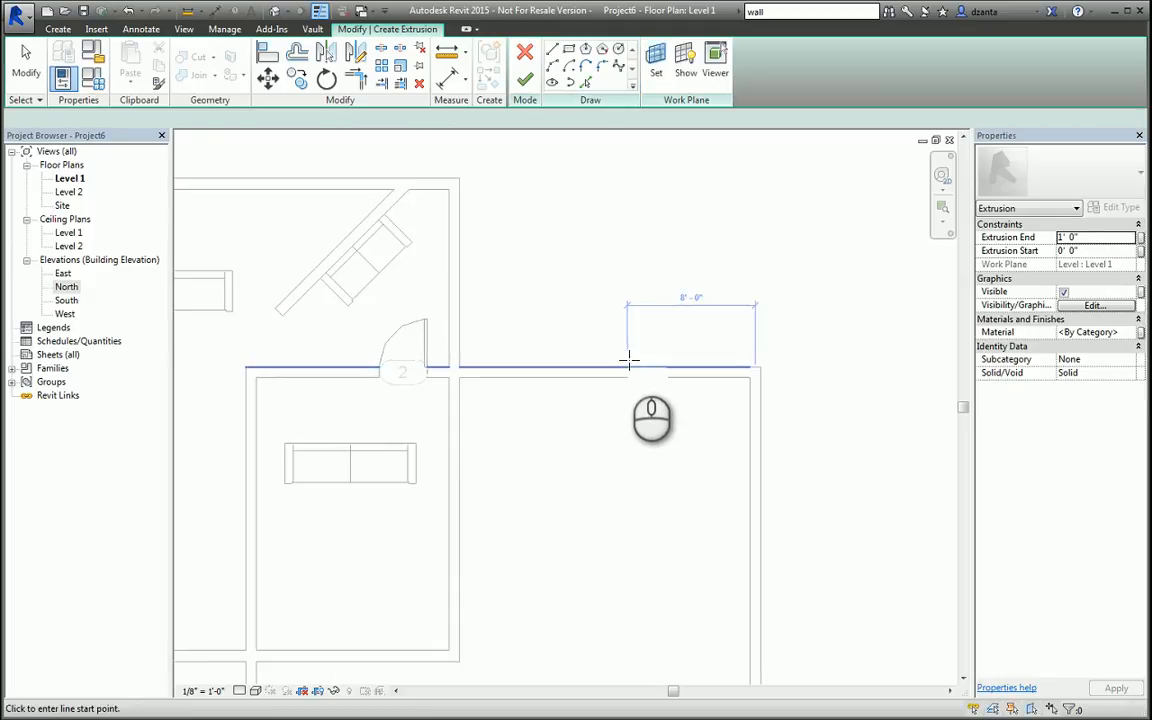
pyautogui.click(566, 51)
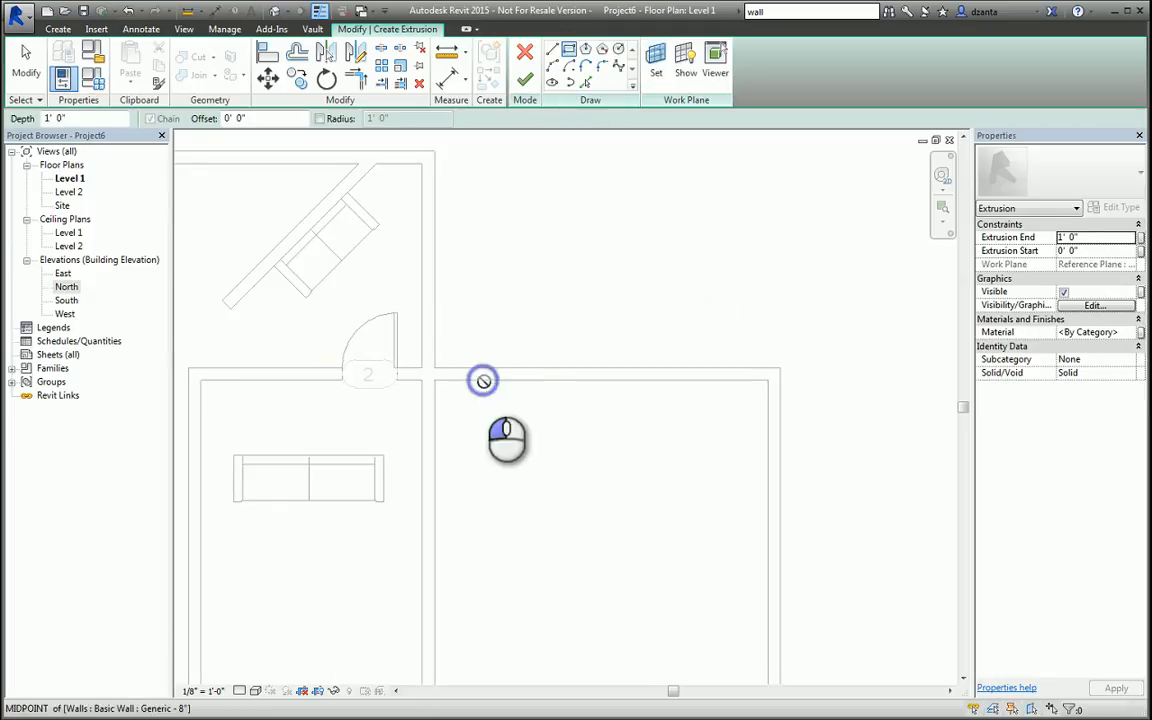
pyautogui.click(483, 381)
pyautogui.click(735, 412)
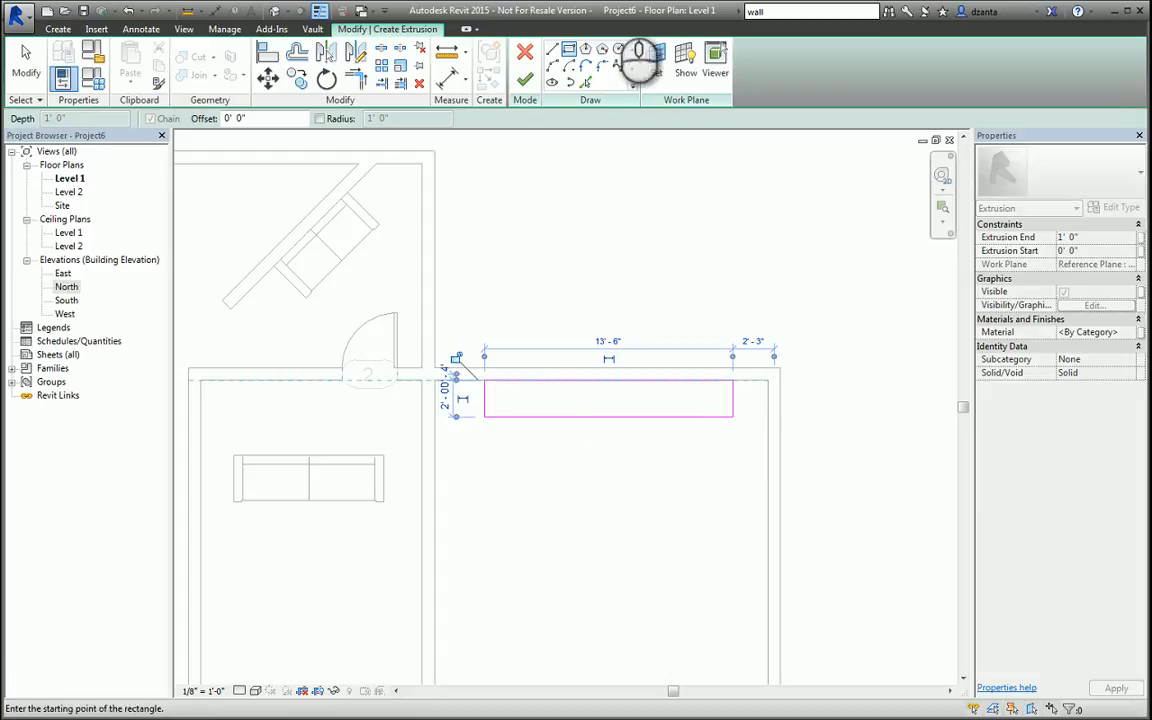
# Set the shelf's extrusion end to 2" and finish both the extrusion and the in-place model
pyautogui.click(1104, 240)
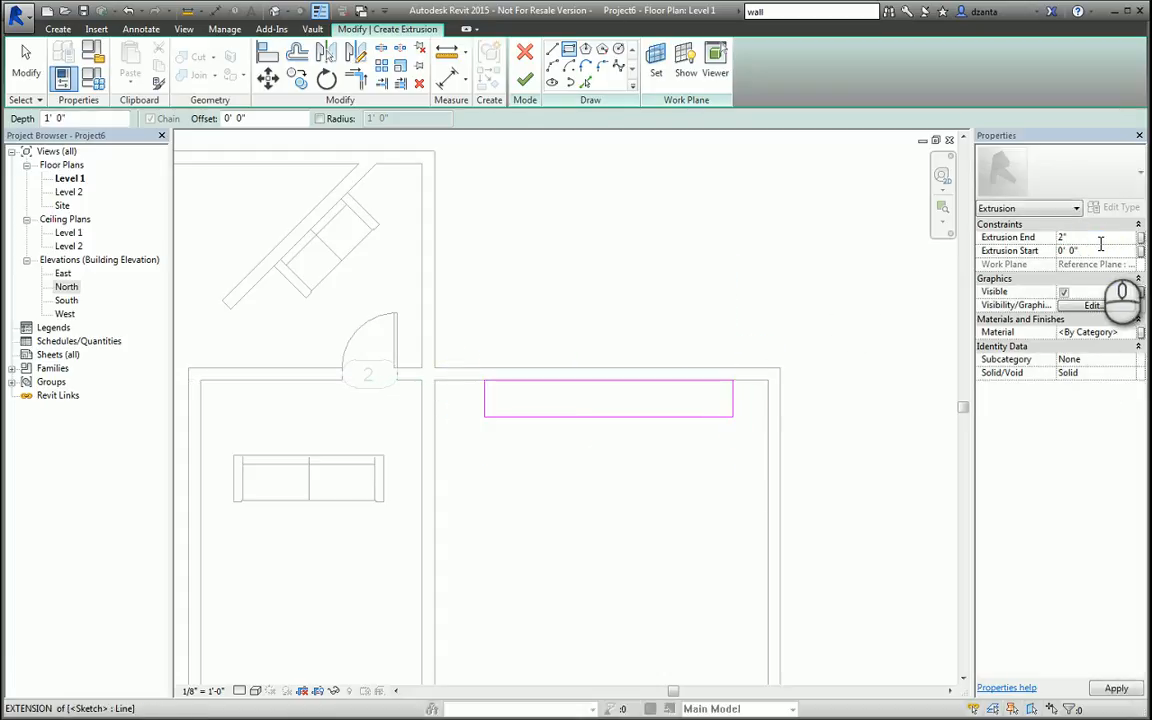
pyautogui.write('2"')
pyautogui.click(525, 80)
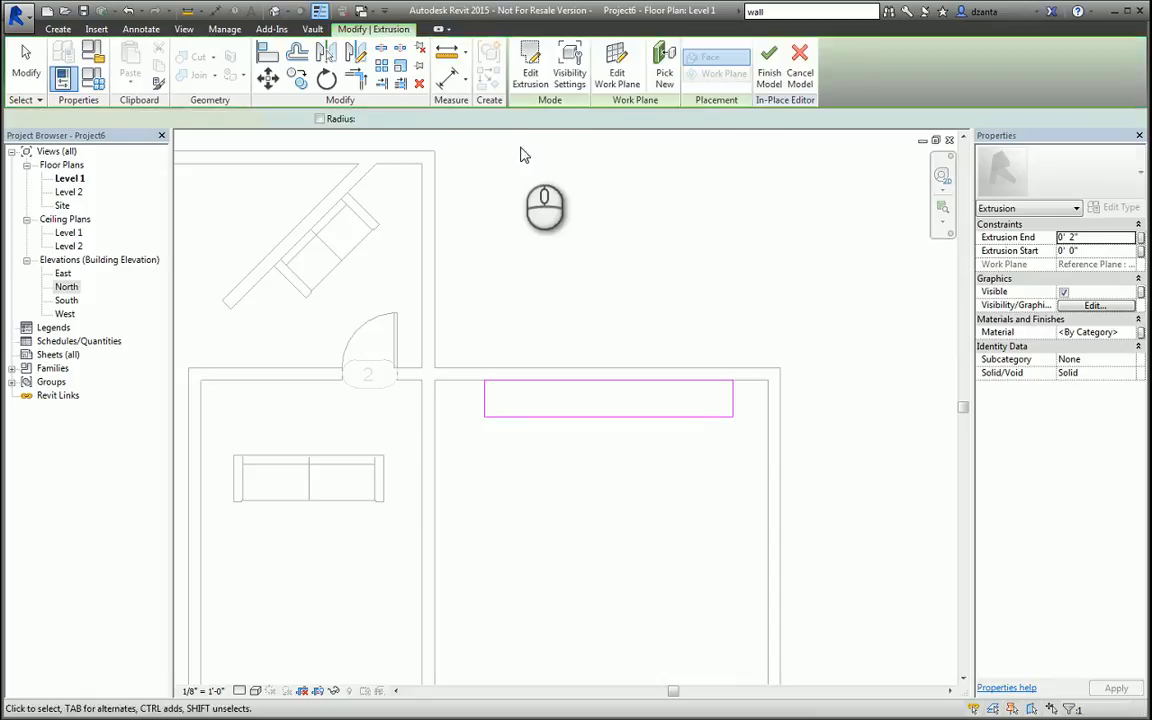
pyautogui.click(769, 72)
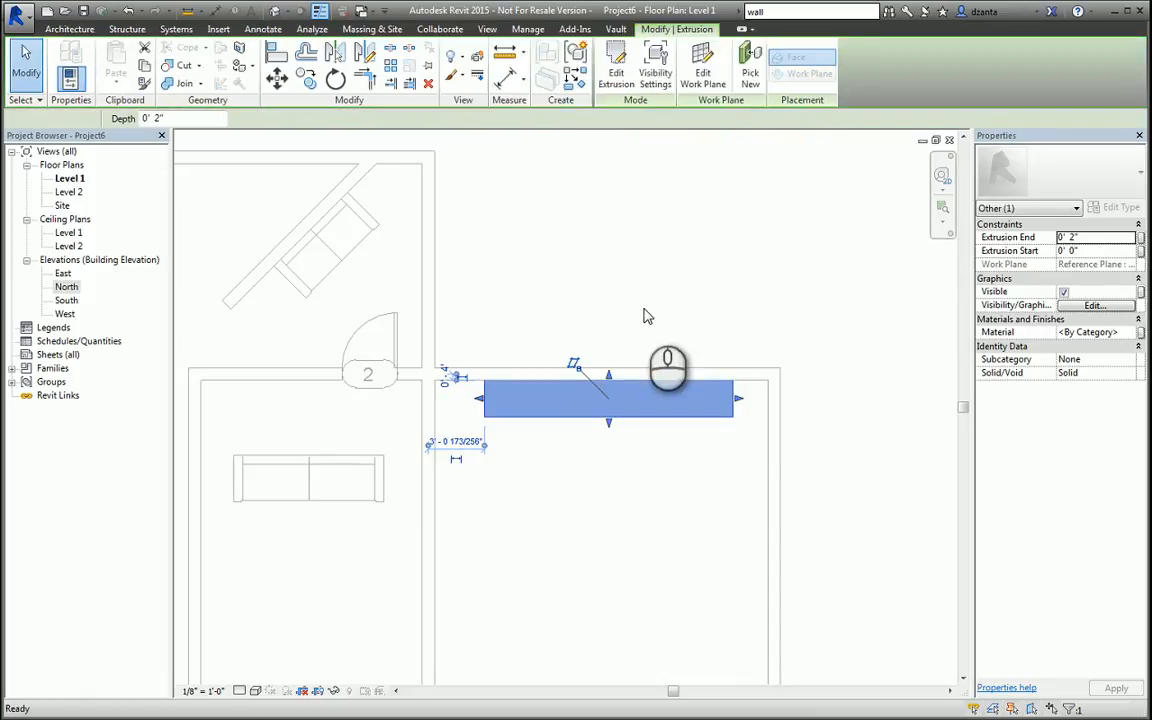
# Examine the bookcase shelf against the wall in the default 3D view from several angles and return to the Level 1 plan
pyautogui.click(273, 11)
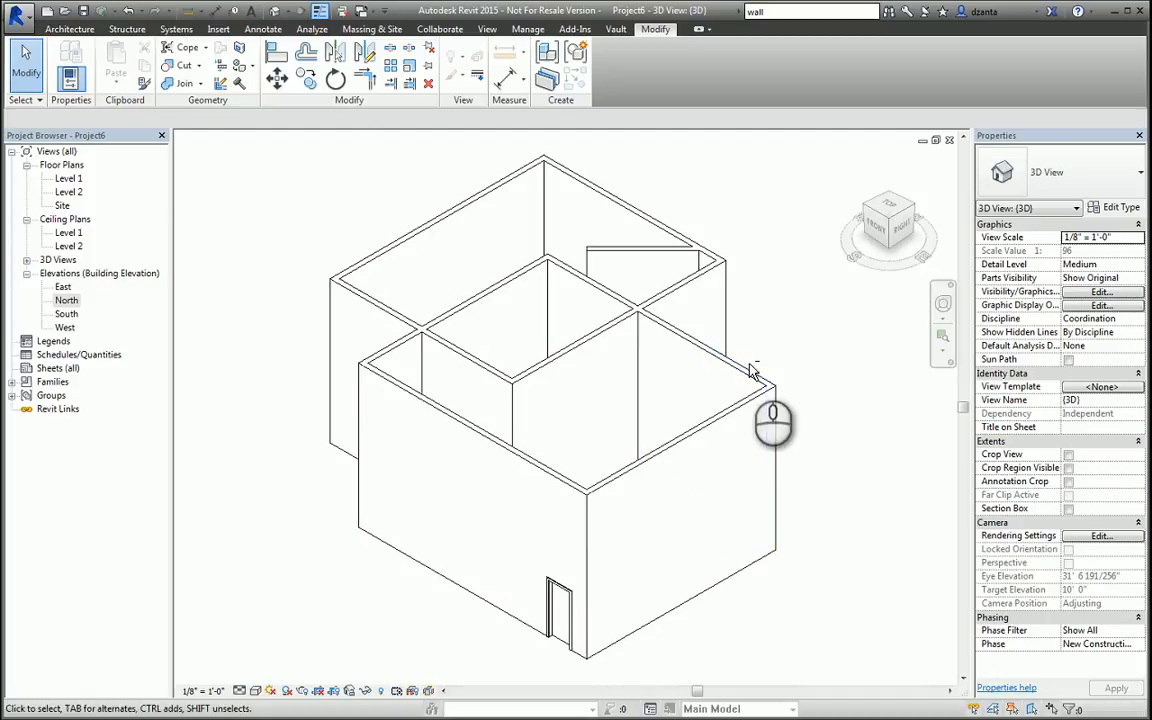
pyautogui.keyDown('shift'); pyautogui.moveTo(752, 370); pyautogui.dragTo(742, 525, button='middle'); pyautogui.keyUp('shift')
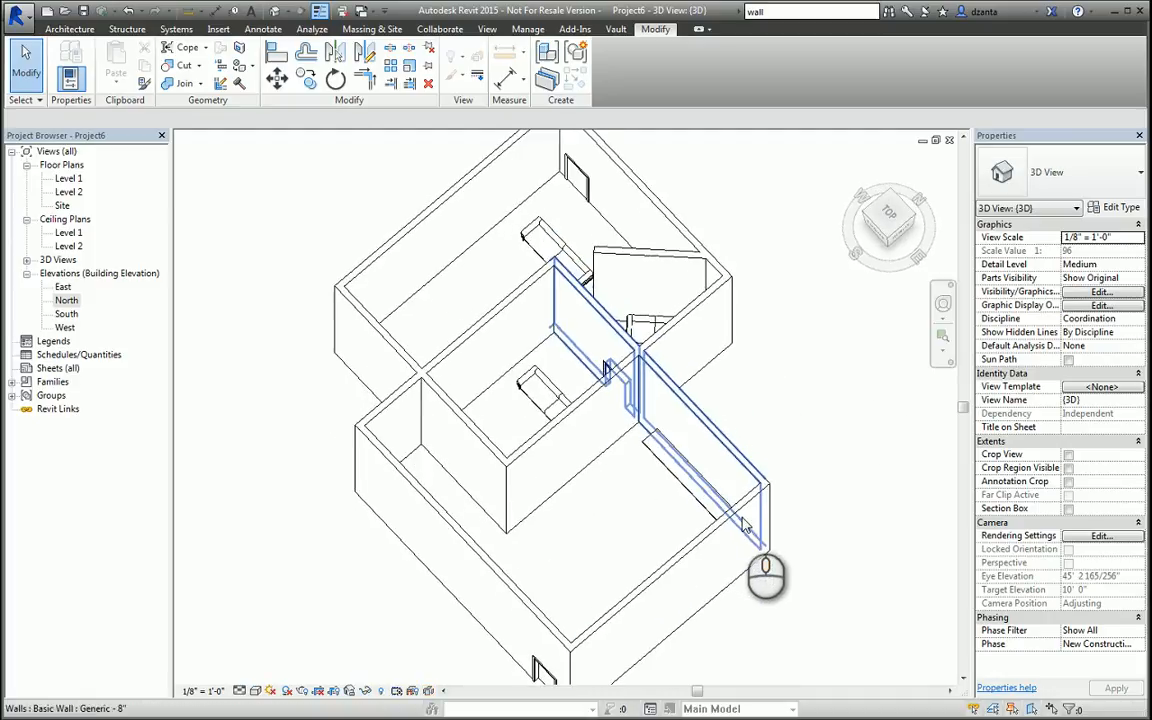
pyautogui.scroll(5, 776, 527)
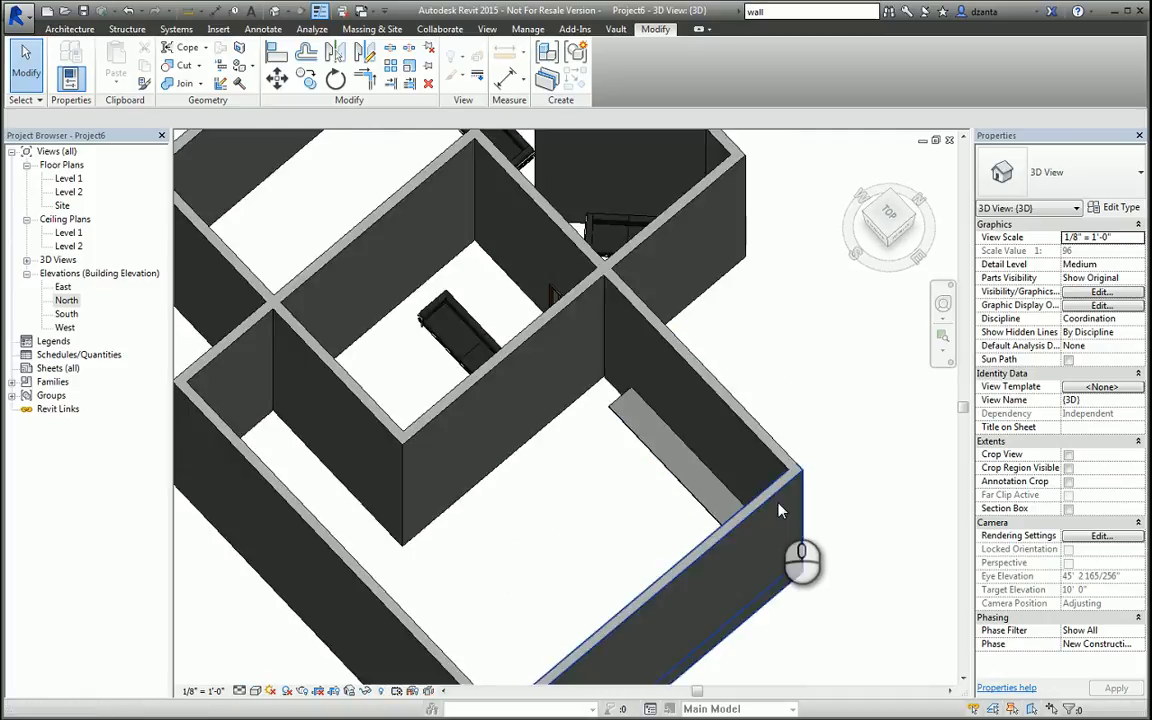
pyautogui.click(740, 503)
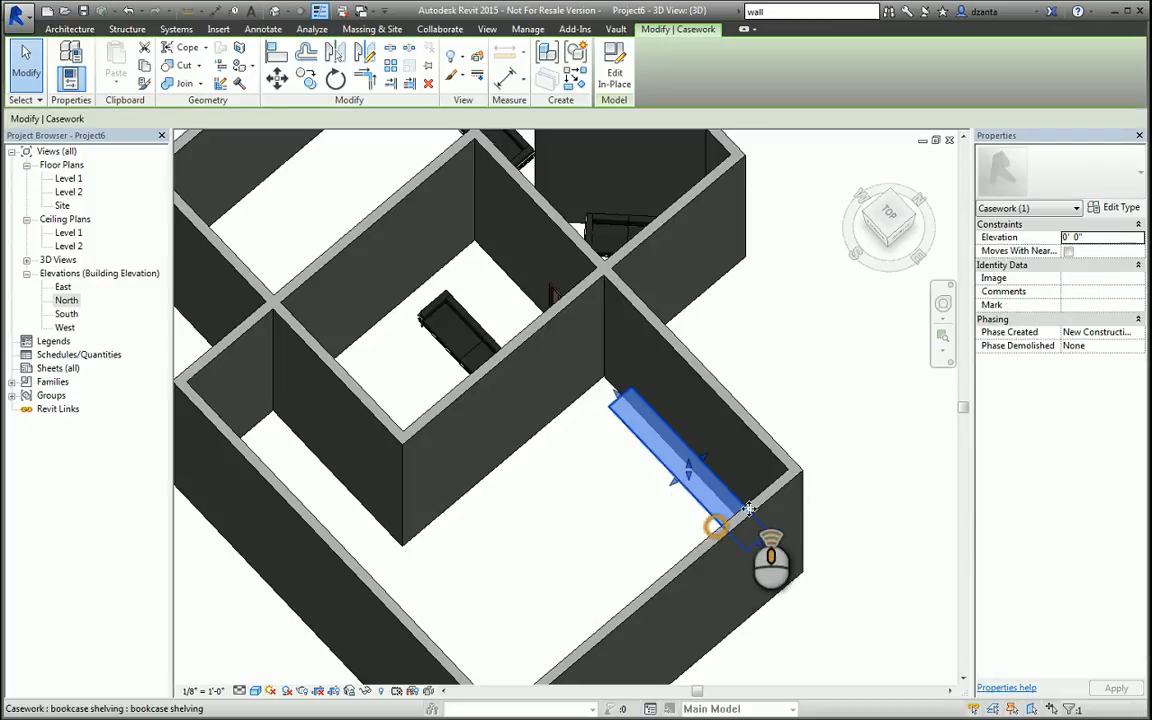
pyautogui.keyDown('shift'); pyautogui.moveTo(749, 509); pyautogui.dragTo(842, 371, button='middle'); pyautogui.keyUp('shift')
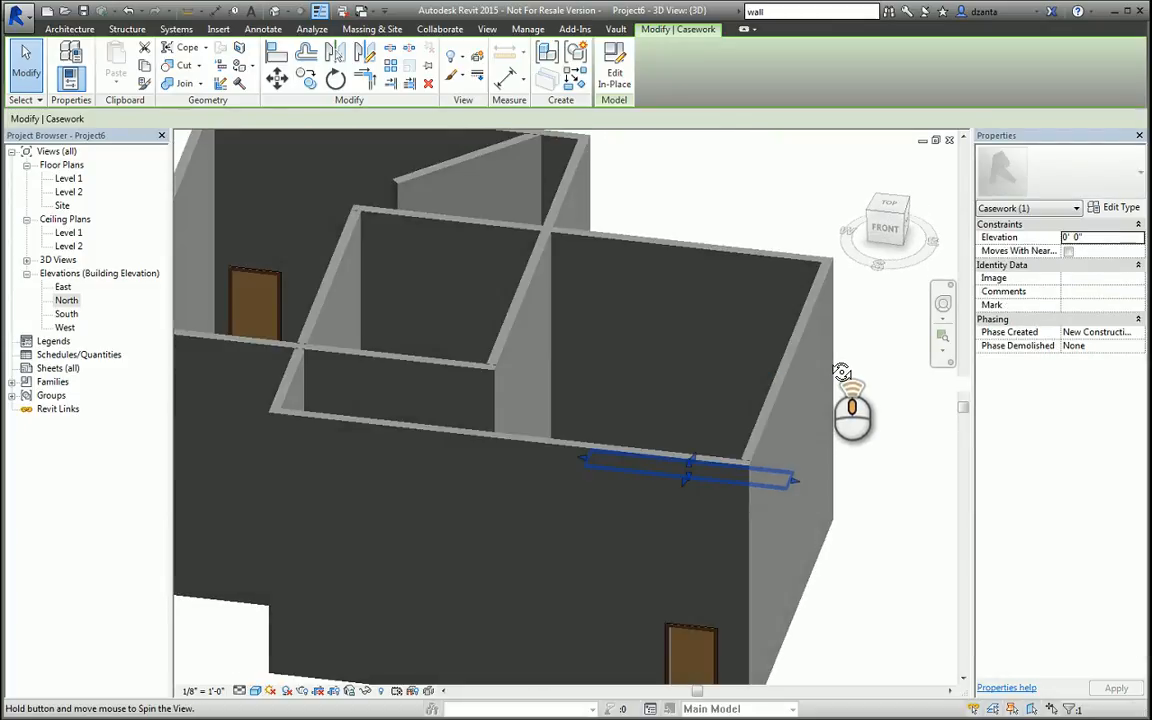
pyautogui.scroll(5, 787, 402)
pyautogui.keyDown('shift'); pyautogui.moveTo(787, 403); pyautogui.dragTo(777, 430, button='middle'); pyautogui.keyUp('shift')
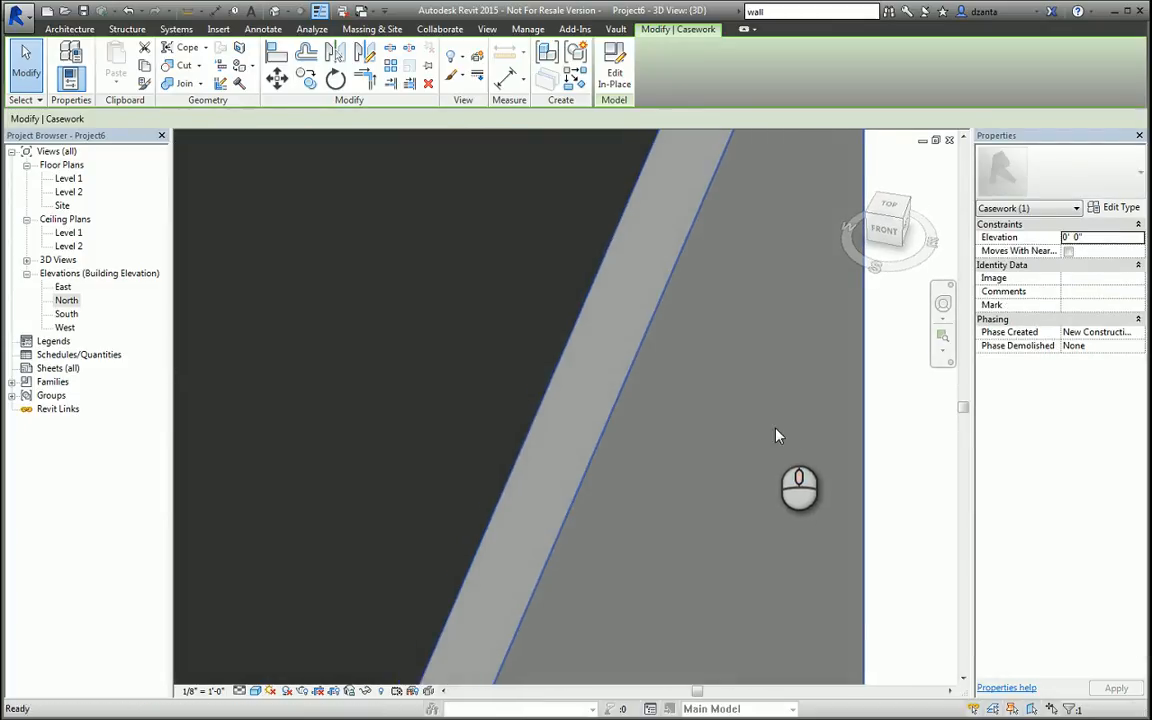
pyautogui.scroll(5, 777, 432)
pyautogui.middleClick(777, 432)
pyautogui.middleClick(777, 432)
pyautogui.click(948, 139)
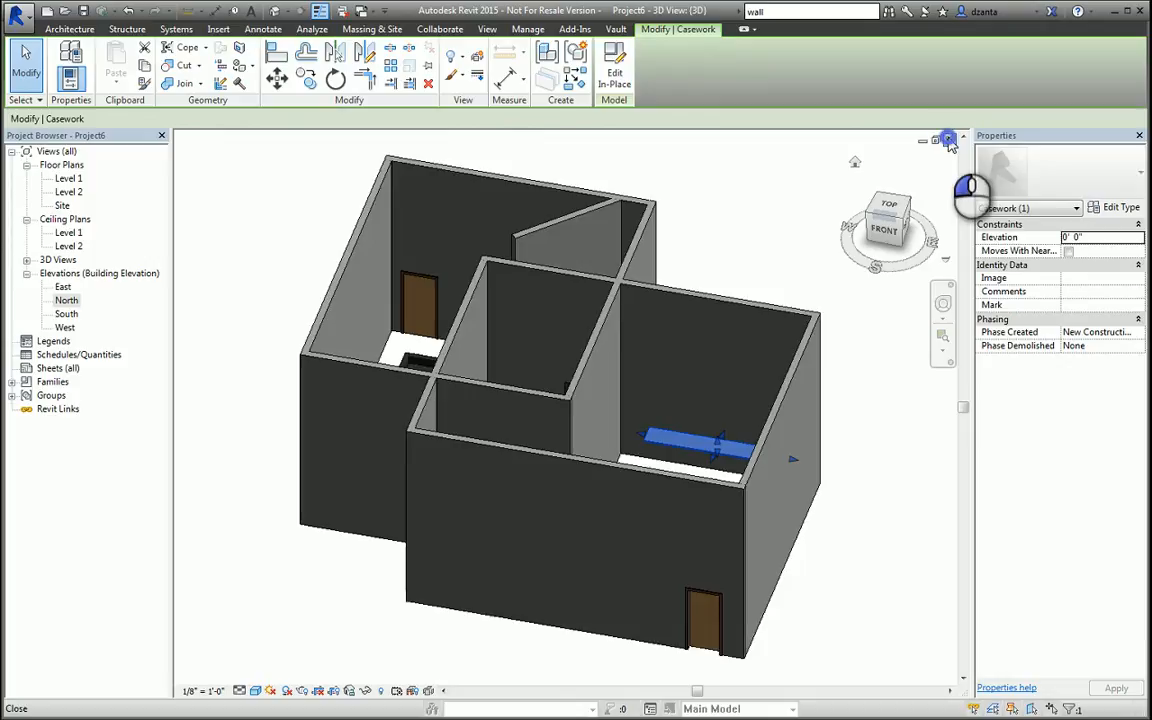
pyautogui.click(86, 30)
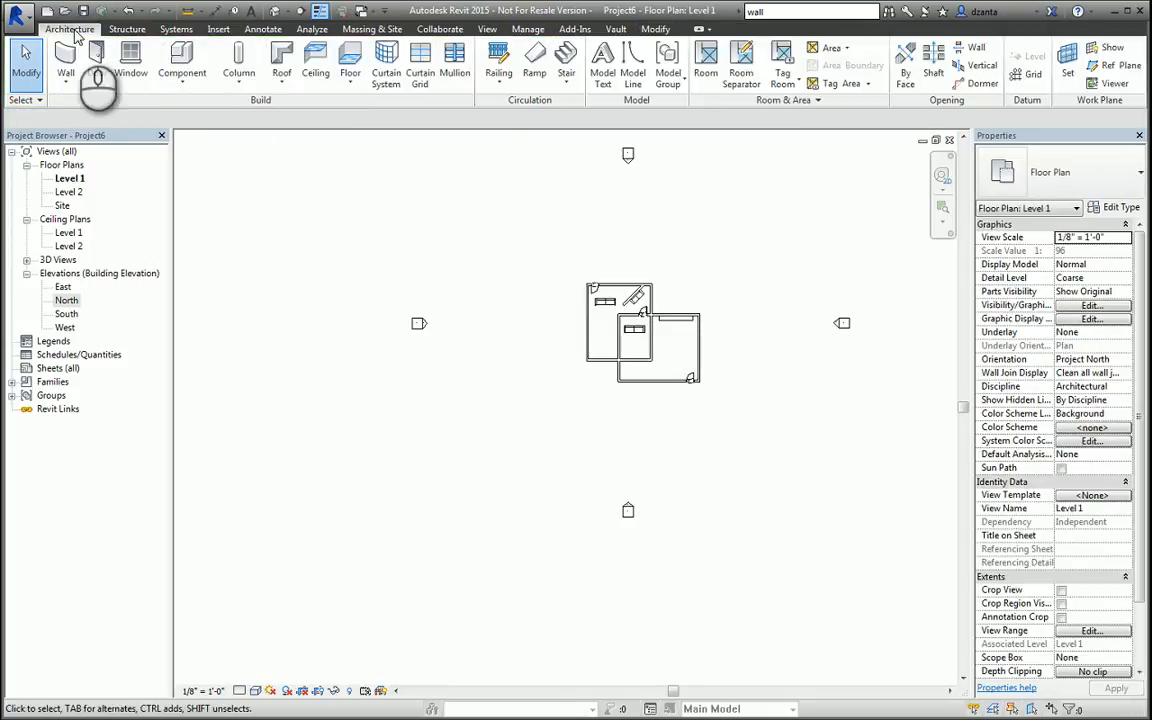